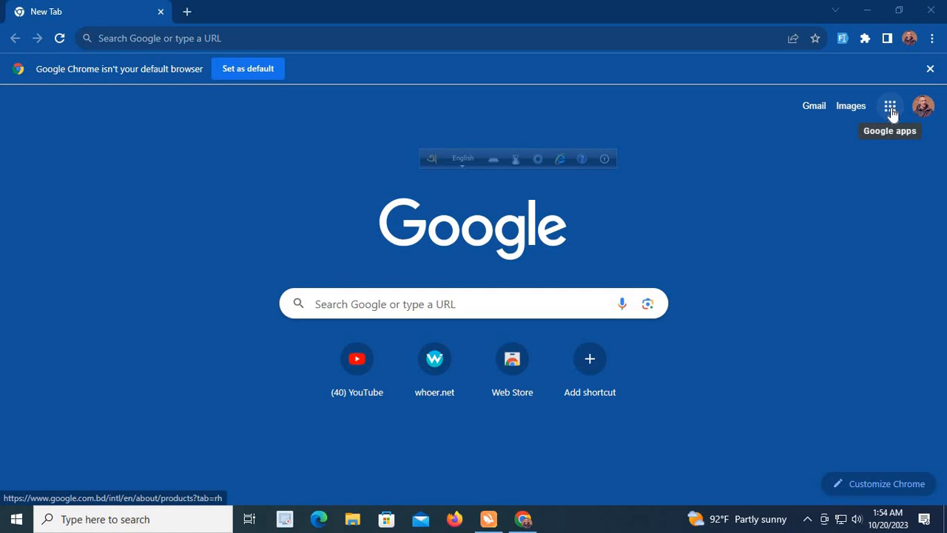
Open Google Classroom from the Google apps list and dismiss the navigation introduction
left_click(892, 111)
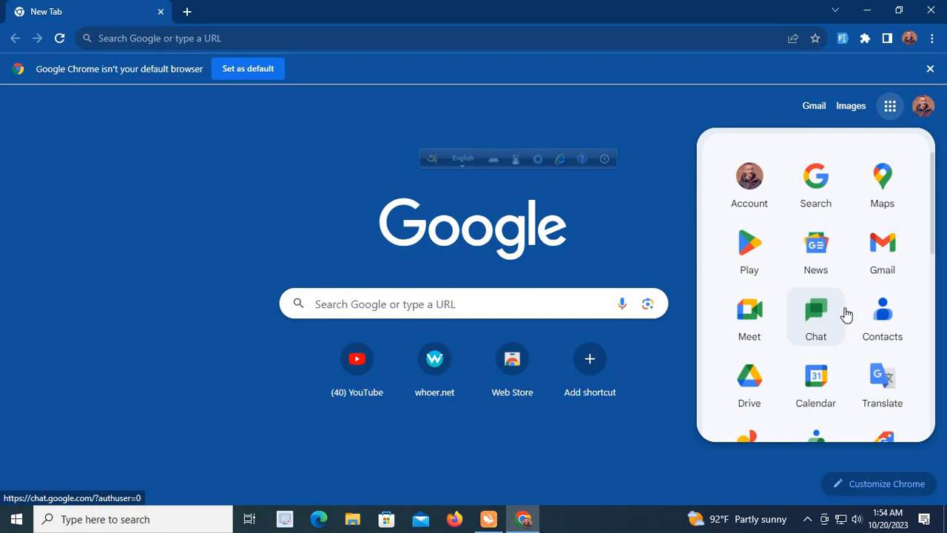
scroll(847, 315, "down", 1)
scroll(847, 315, "down", 3)
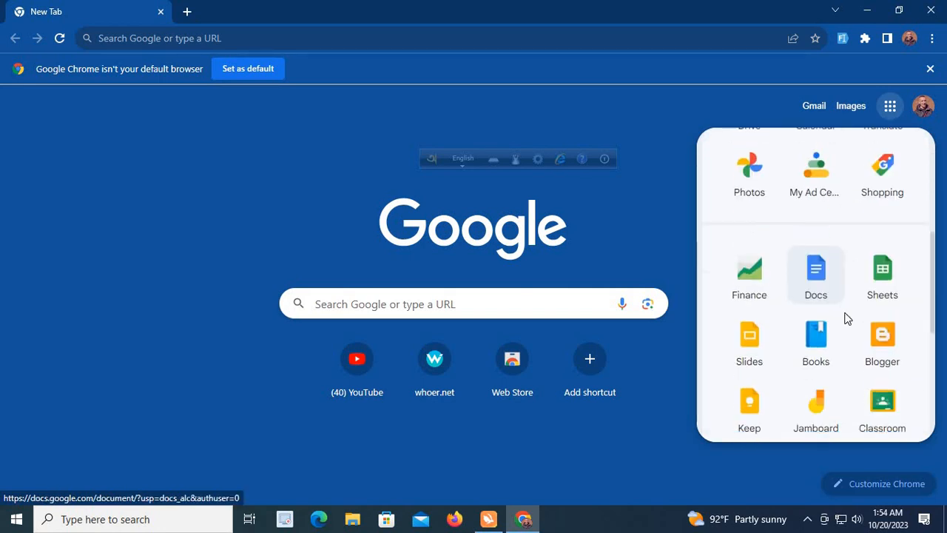
scroll(836, 348, "down", 1)
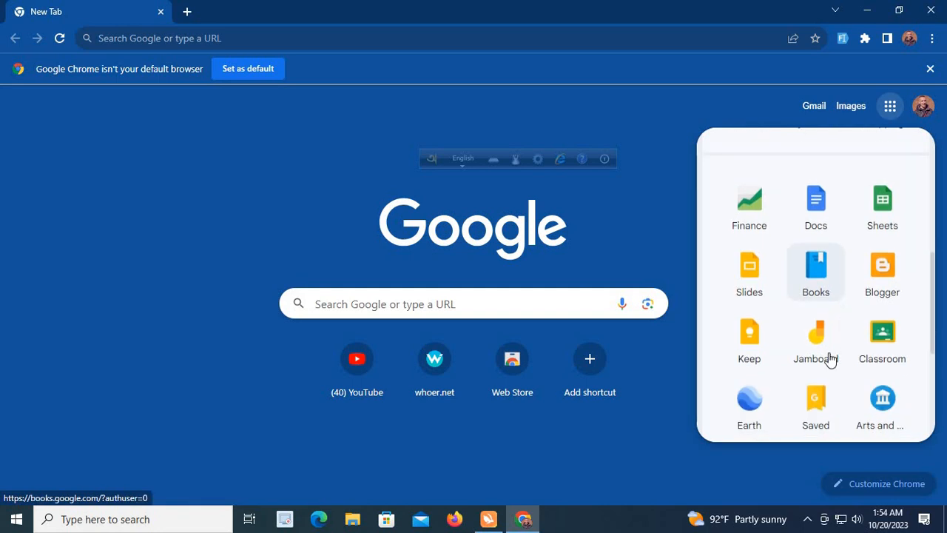
left_click(885, 342)
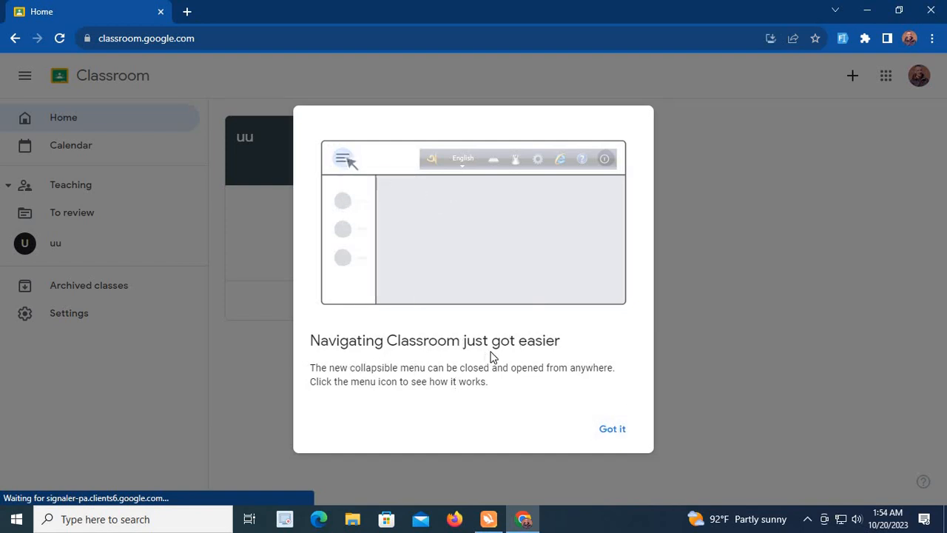
left_click(611, 432)
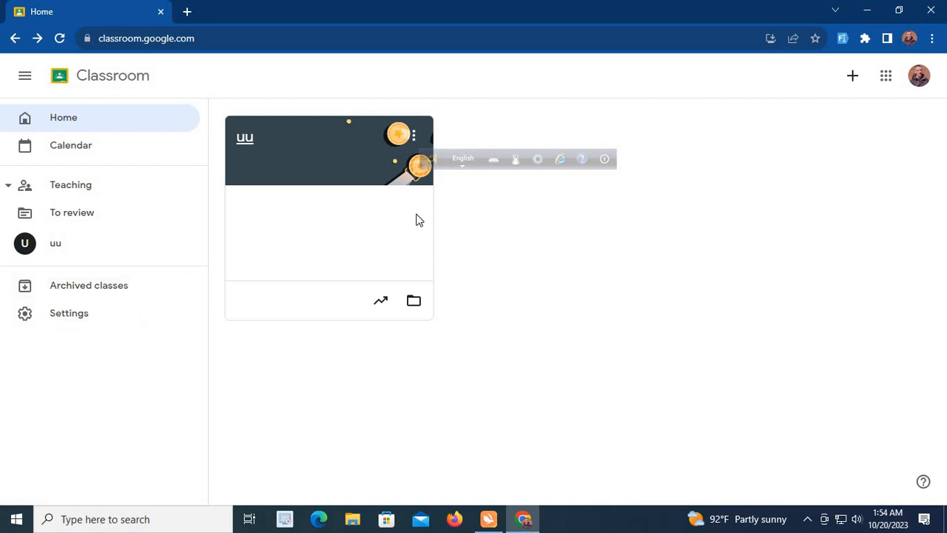
left_click(415, 140)
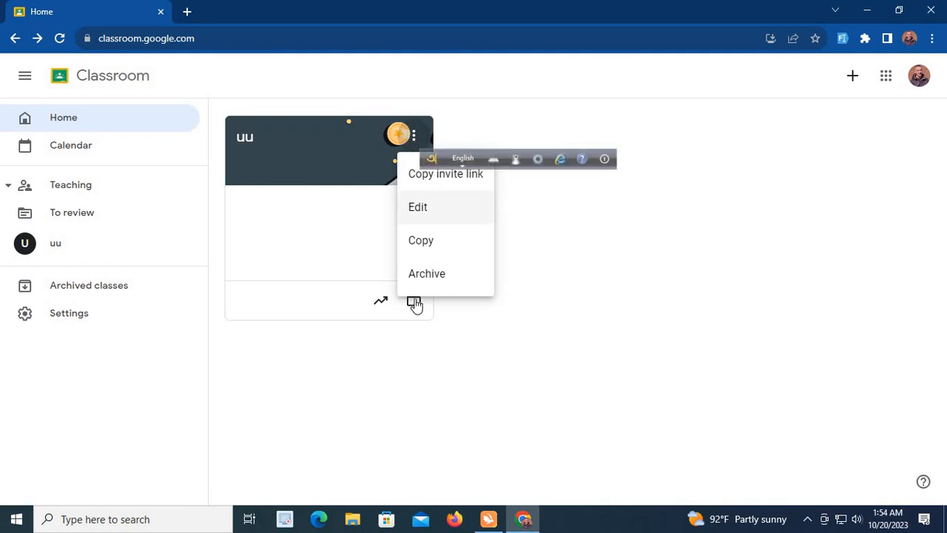
left_click(516, 306)
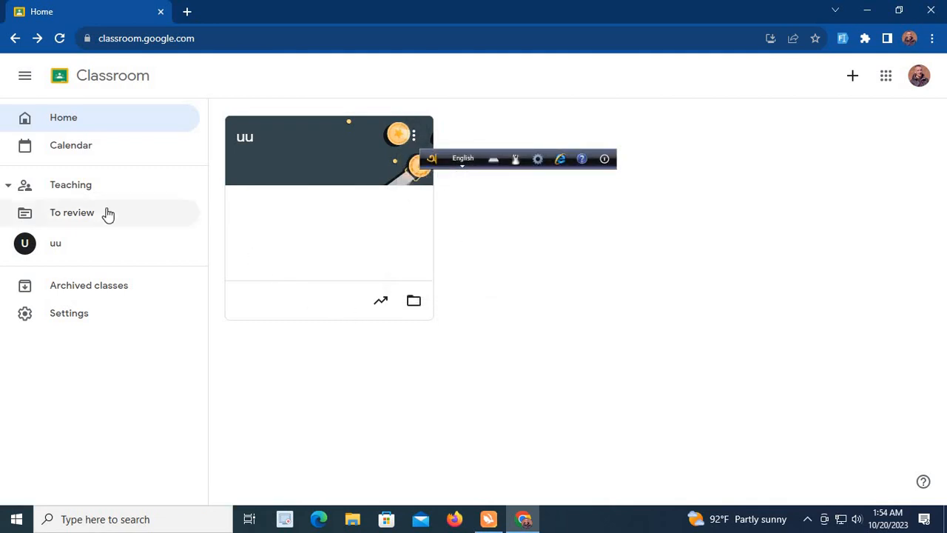
left_click(90, 187)
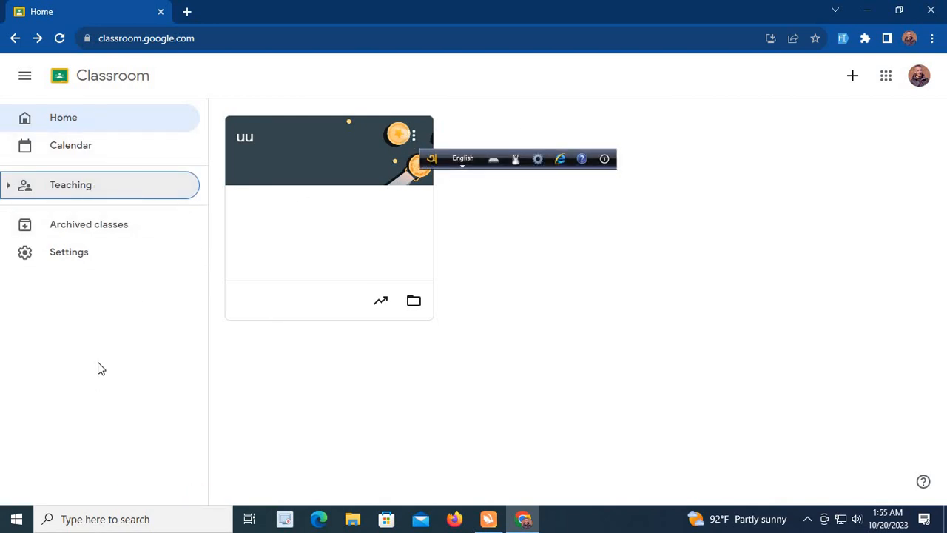
Review the profile and notification options in the Classroom settings
left_click(79, 261)
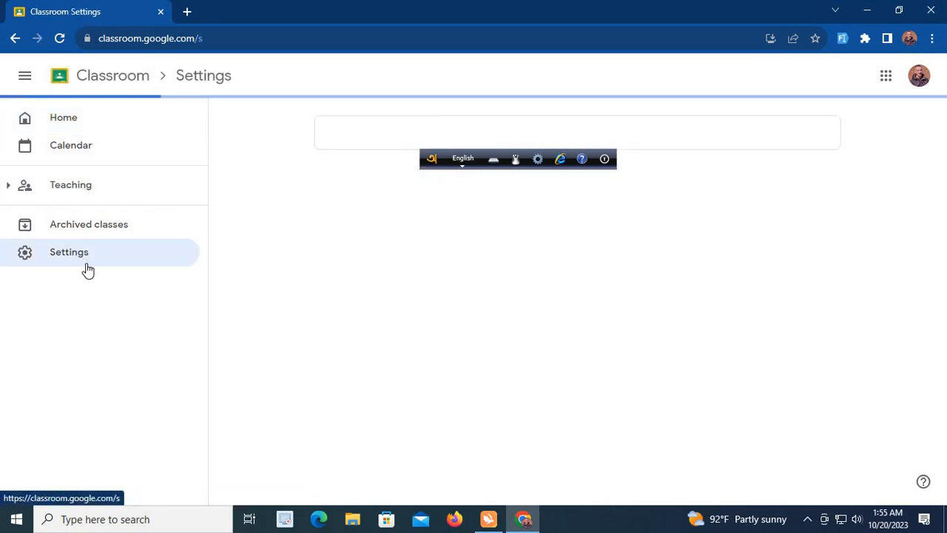
scroll(399, 396, "down", 1)
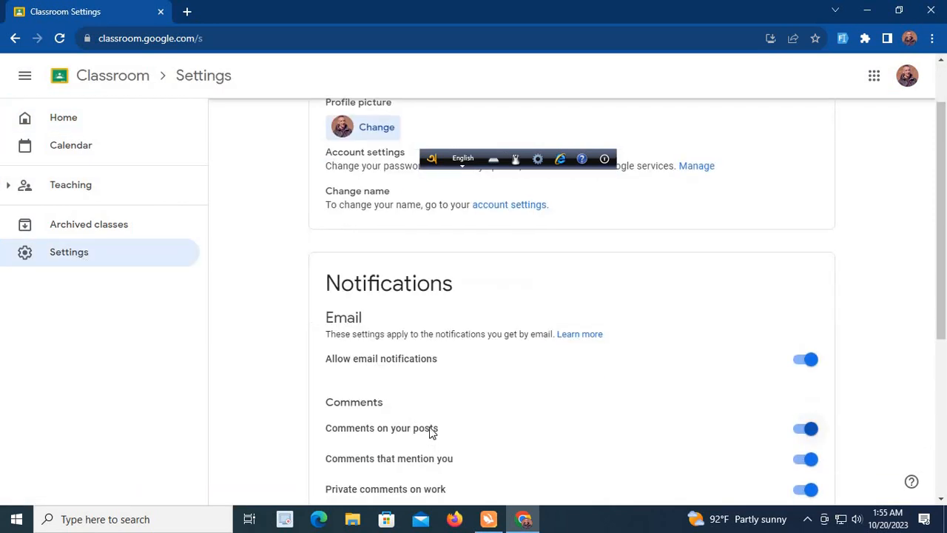
scroll(429, 444, "down", 5)
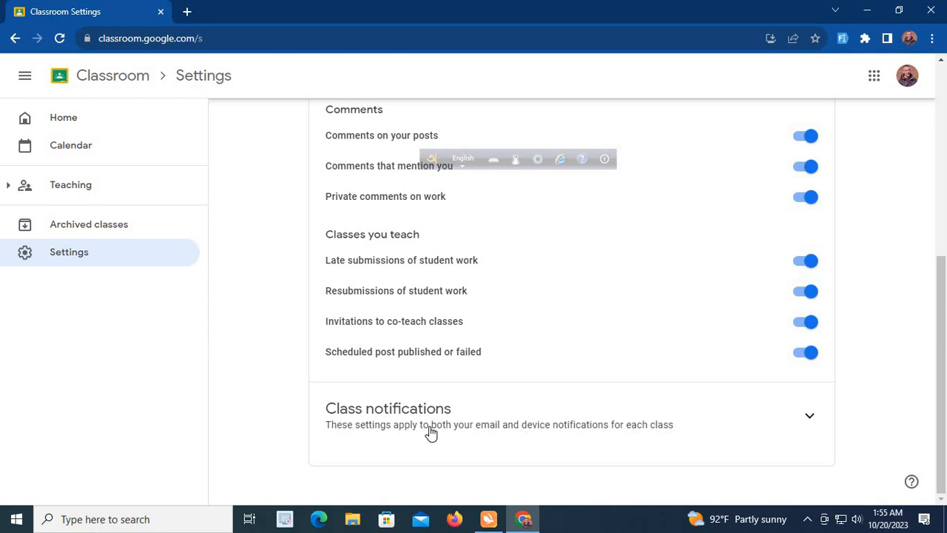
scroll(757, 380, "up", 3)
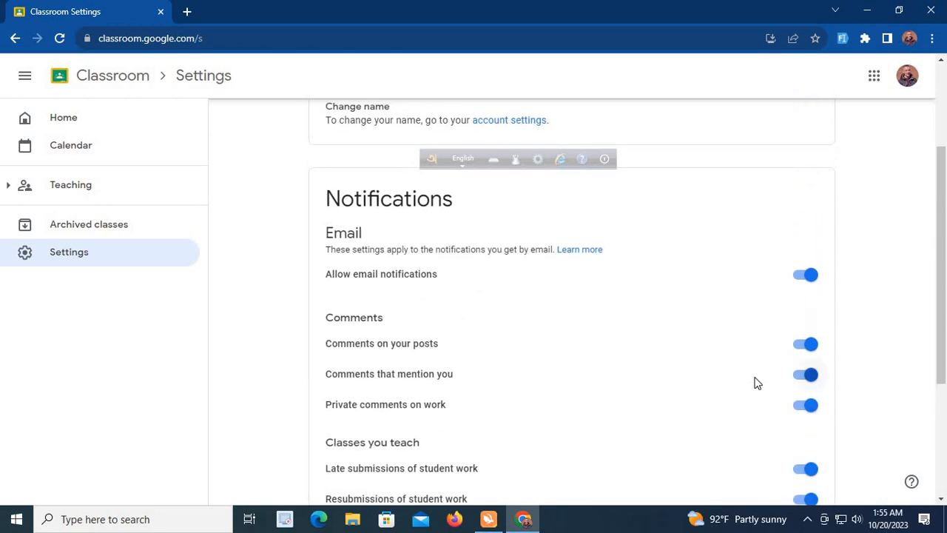
scroll(567, 309, "up", 2)
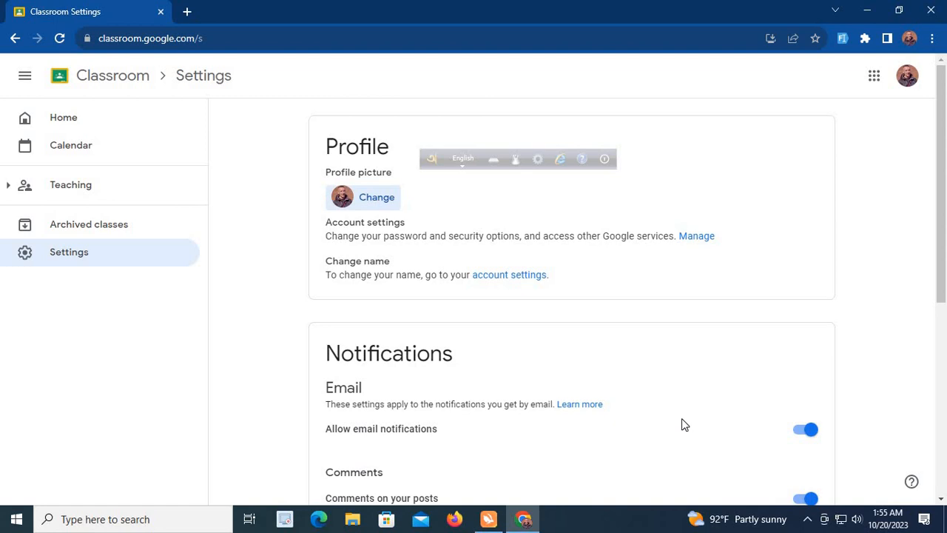
scroll(684, 424, "down", 3)
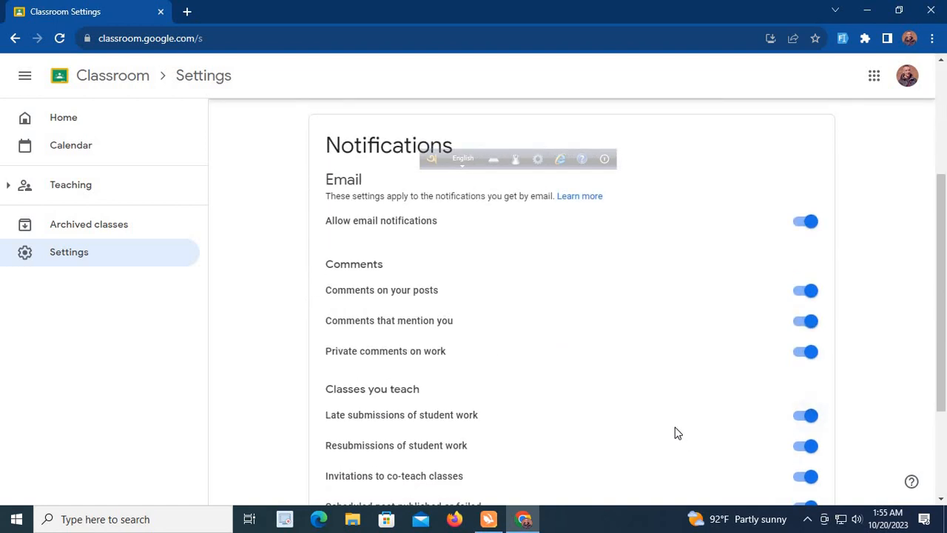
Expand the list of taught classes, view the class calendar and return to the Classroom home page
left_click(103, 198)
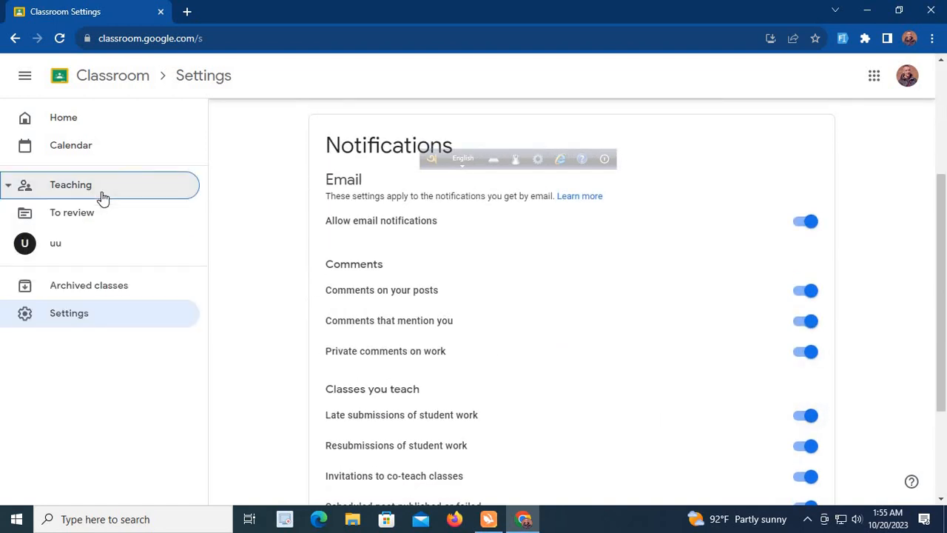
left_click(71, 151)
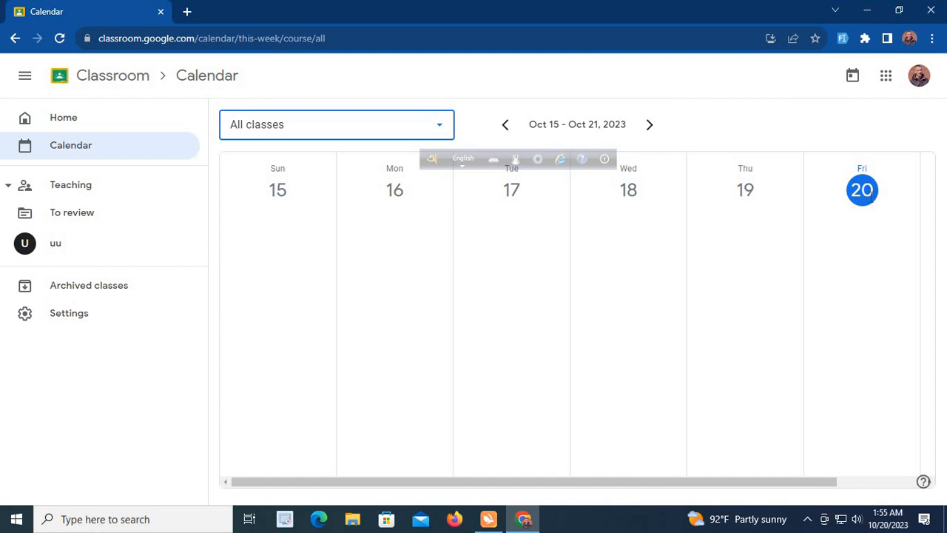
left_click(96, 127)
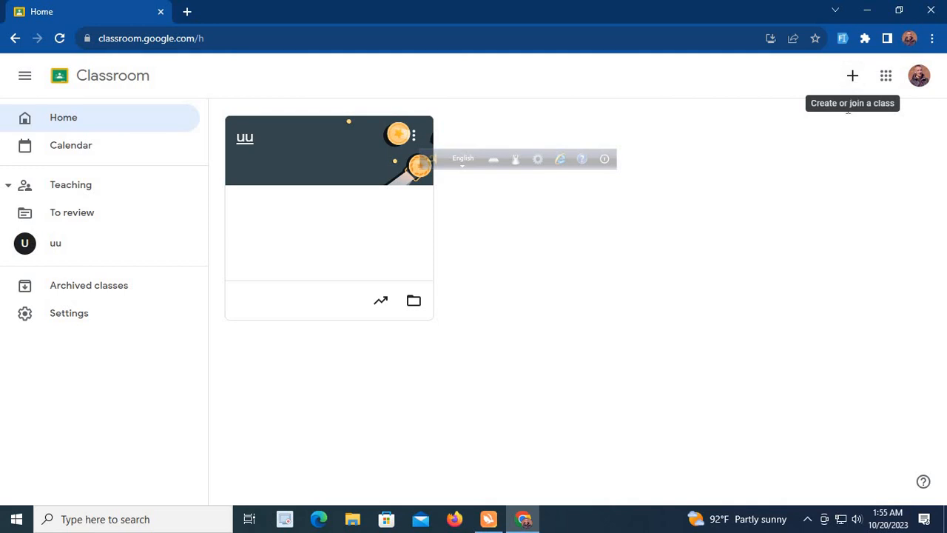
View the form for joining a class with a class code and close it
left_click(852, 81)
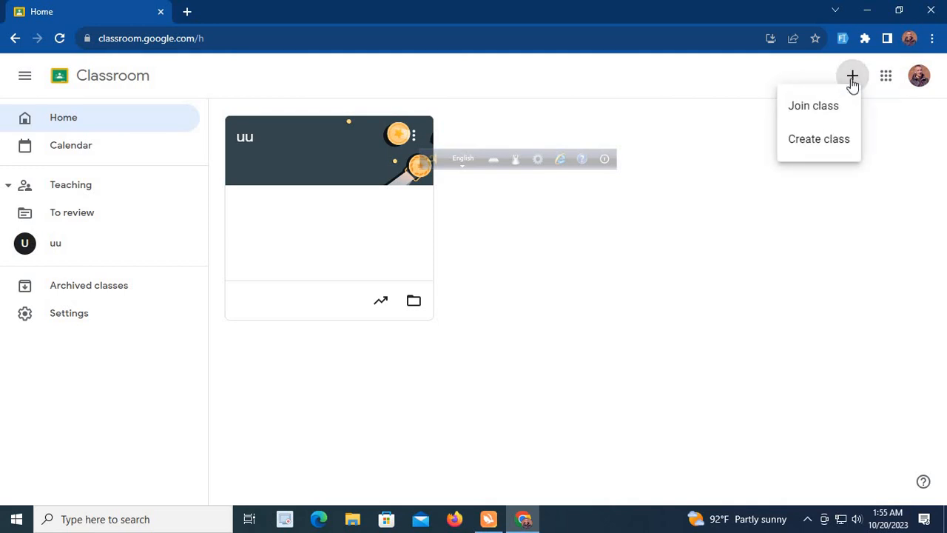
left_click(817, 108)
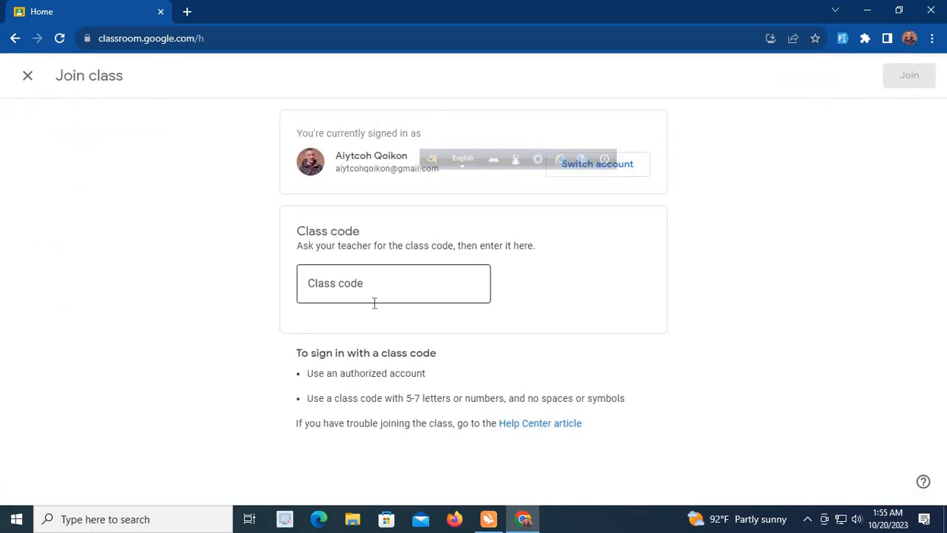
left_click_drag(444, 164, 737, 203)
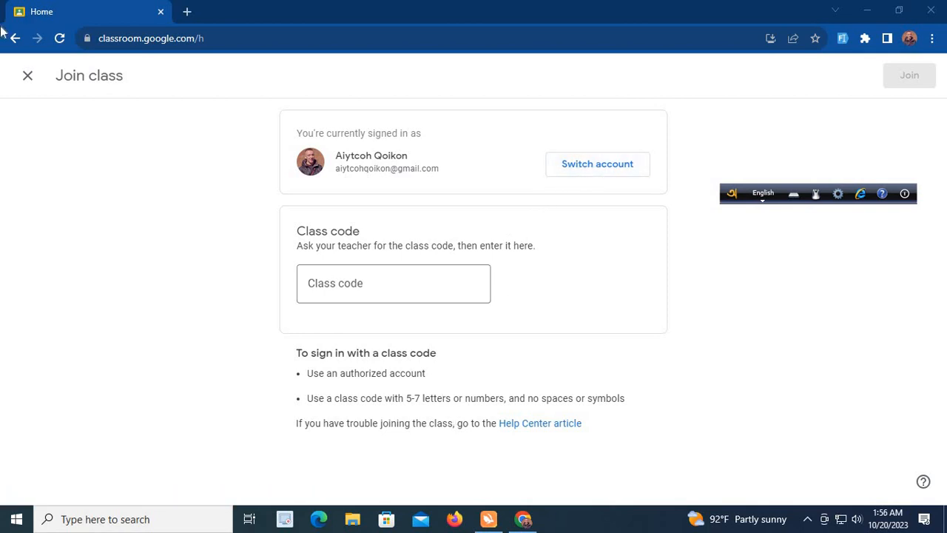
left_click(29, 79)
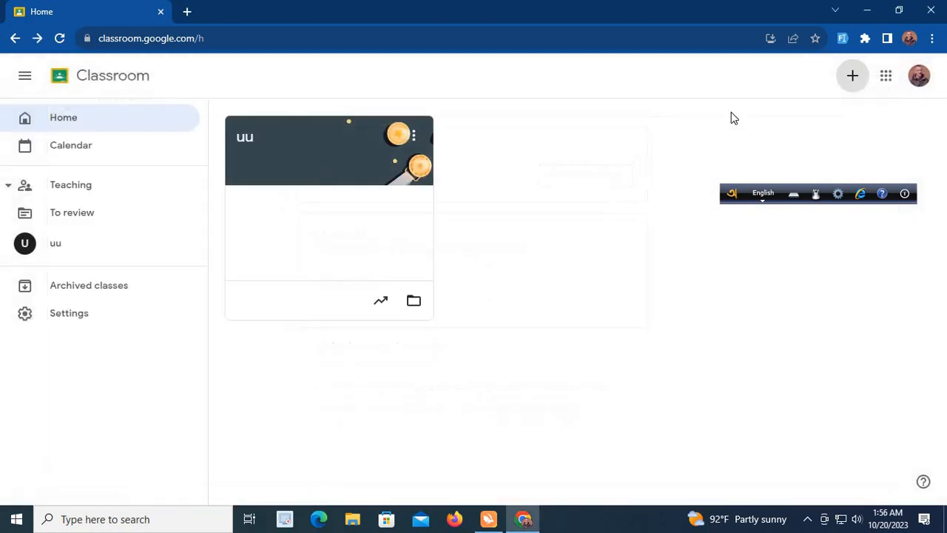
Start creating a class and accept the notice that Classroom is not used at a school with students
left_click(851, 81)
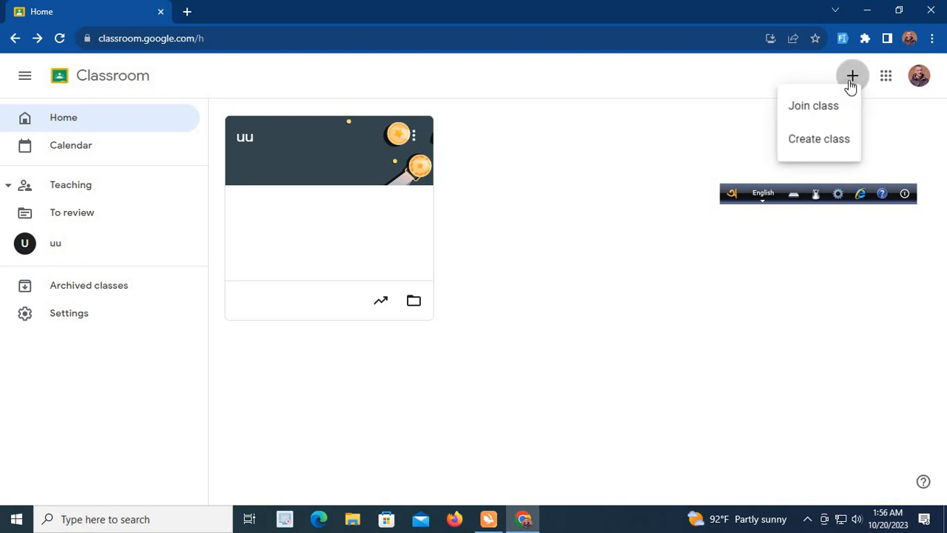
left_click(819, 142)
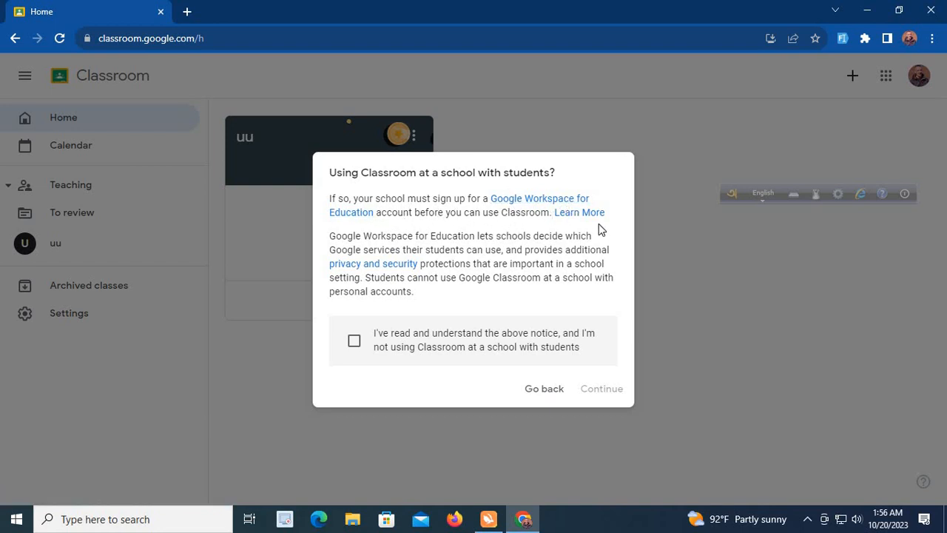
left_click(353, 343)
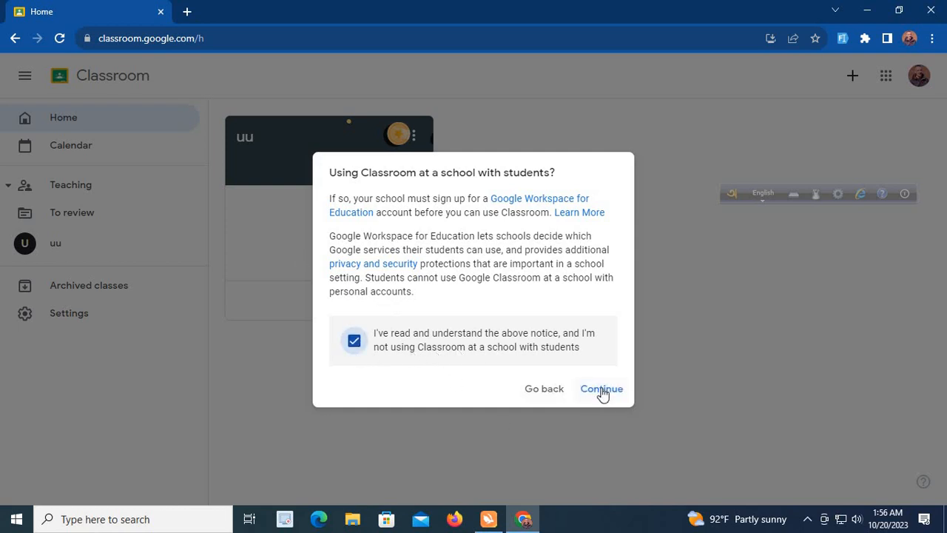
left_click(601, 390)
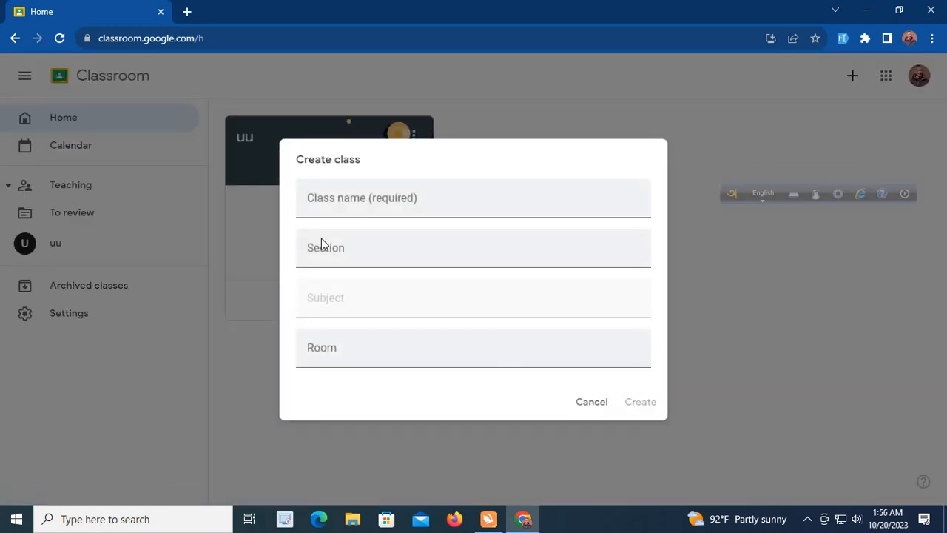
Name the new class "class 7" and set its section to A
left_click(350, 196)
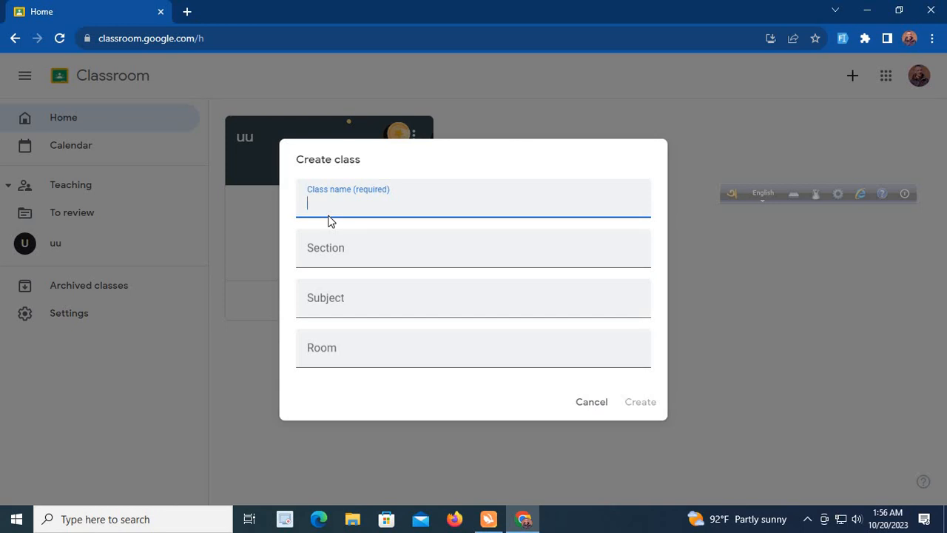
type("cl")
type("ass 7")
left_click(340, 254)
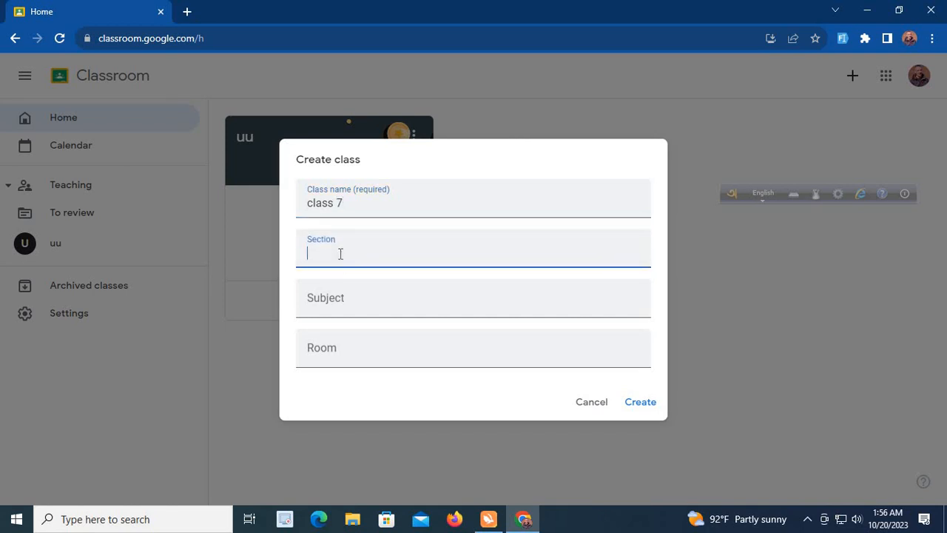
type("A")
Set the subject to "translation" using the spelling suggestion and create the class
left_click(315, 294)
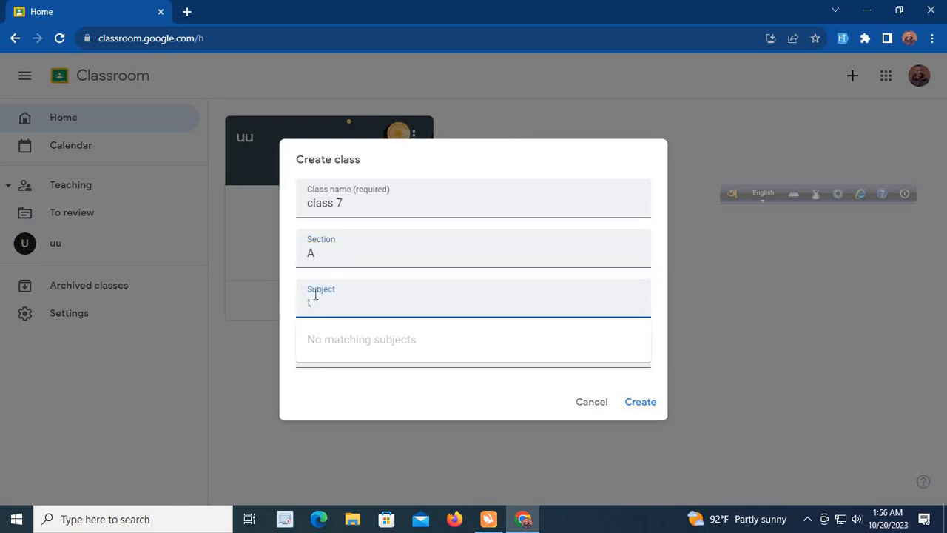
type("transmation")
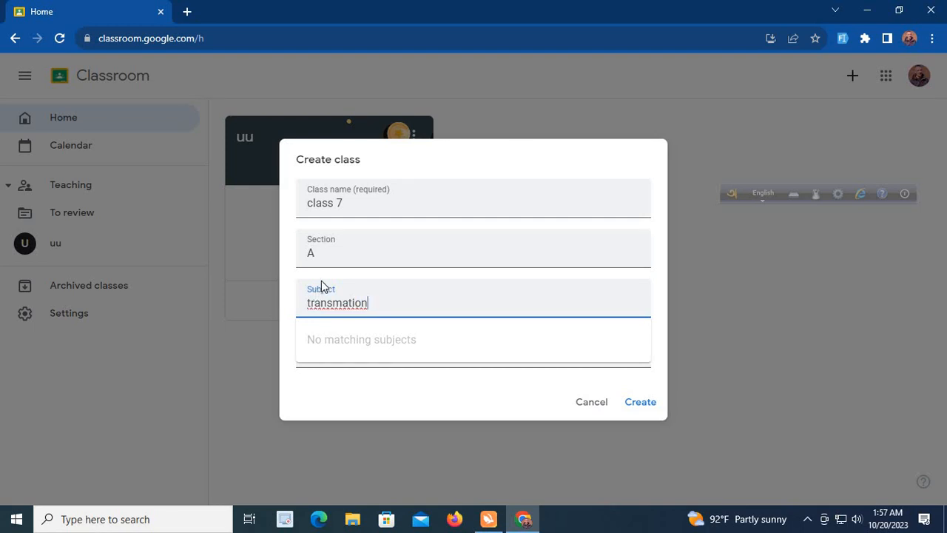
right_click(334, 299)
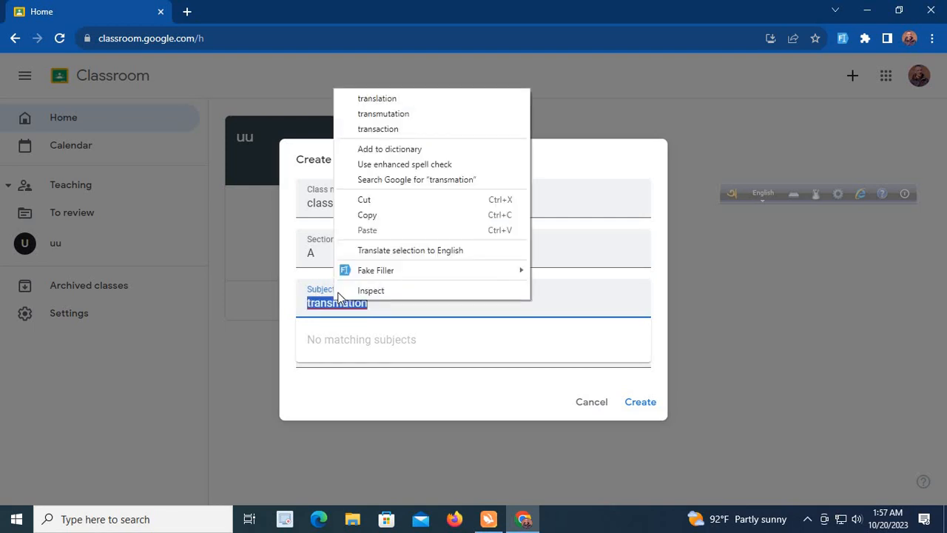
left_click(377, 97)
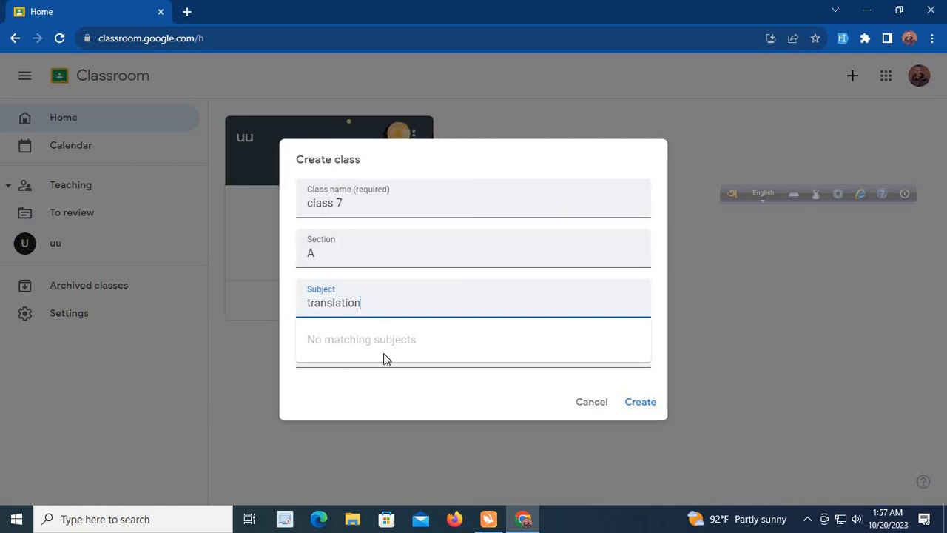
left_click(640, 403)
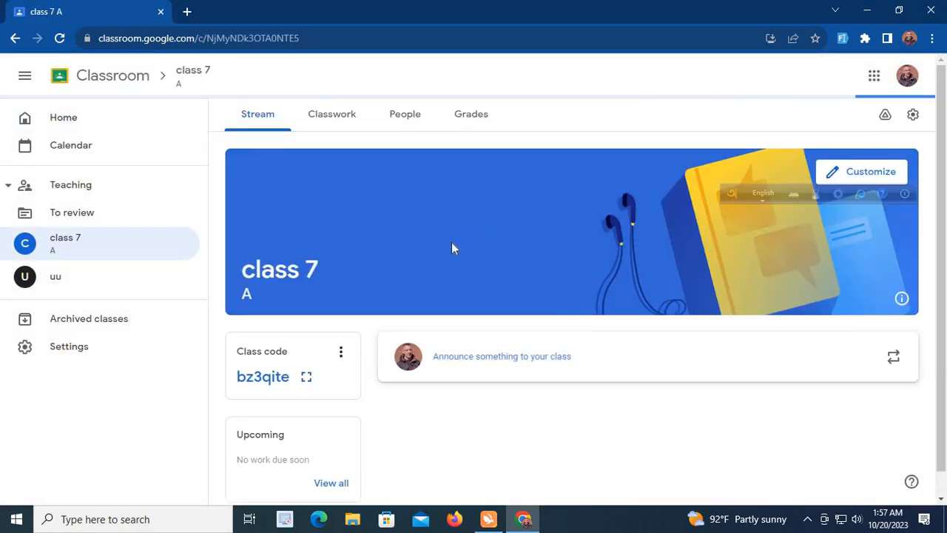
Choose the gallery theme with the laptop, tablet and phone as the class's stream header image
scroll(519, 378, "down", 1)
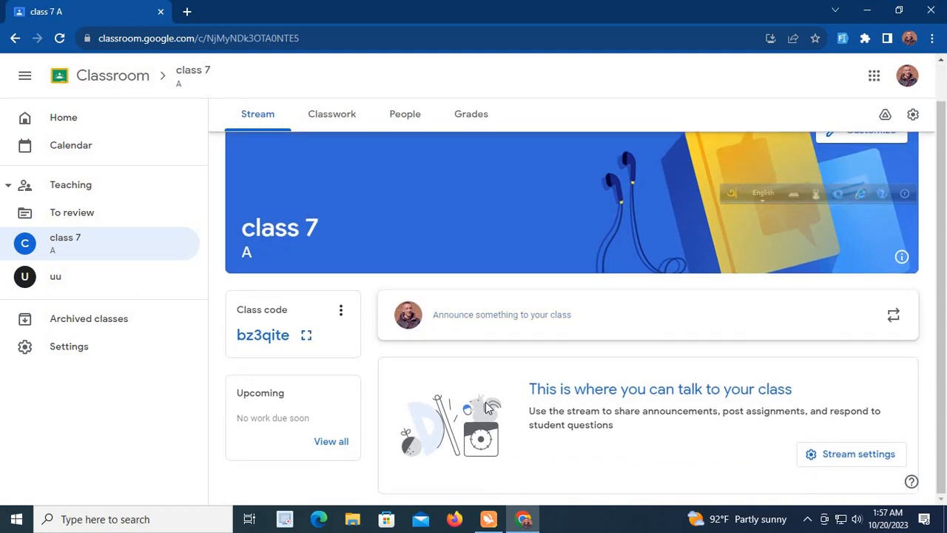
scroll(557, 274, "up", 1)
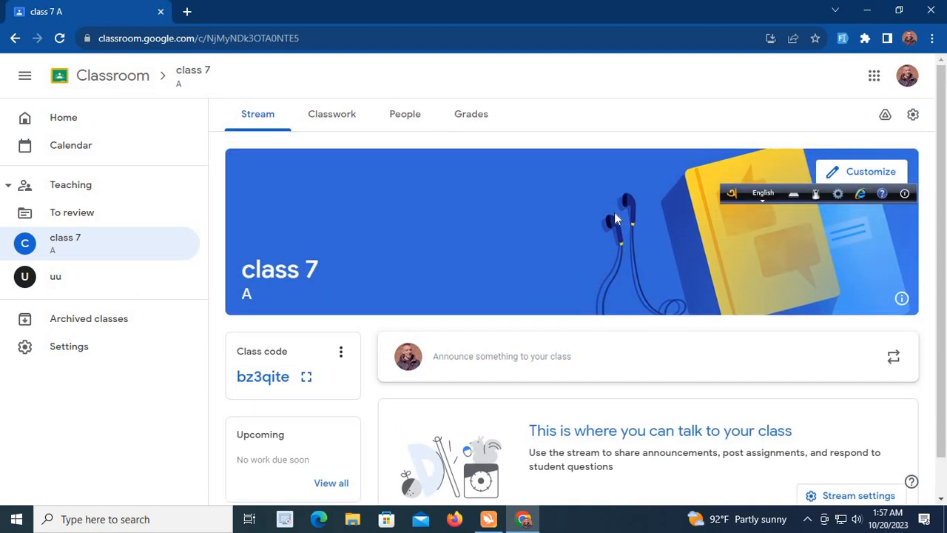
left_click(860, 175)
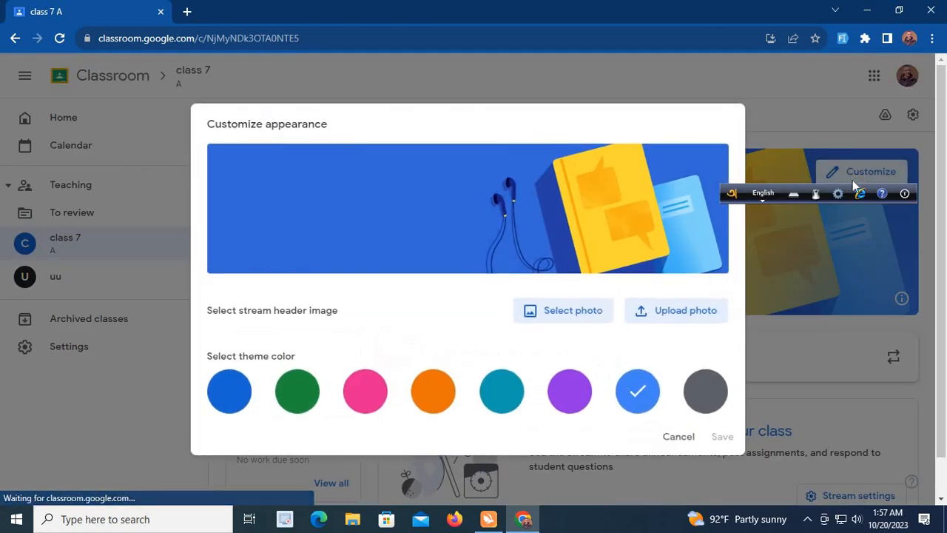
left_click(581, 316)
scroll(436, 353, "down", 1)
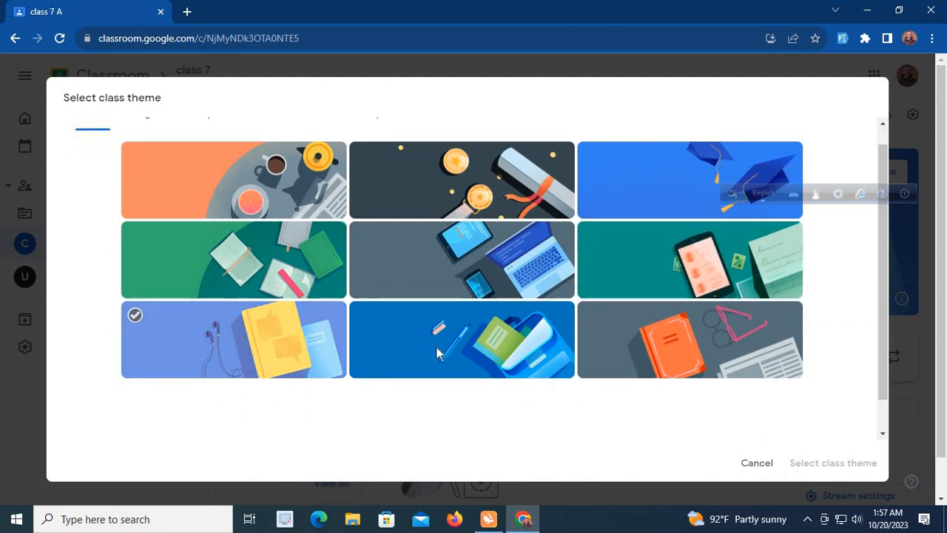
scroll(436, 353, "down", 1)
left_click(466, 305)
left_click(497, 243)
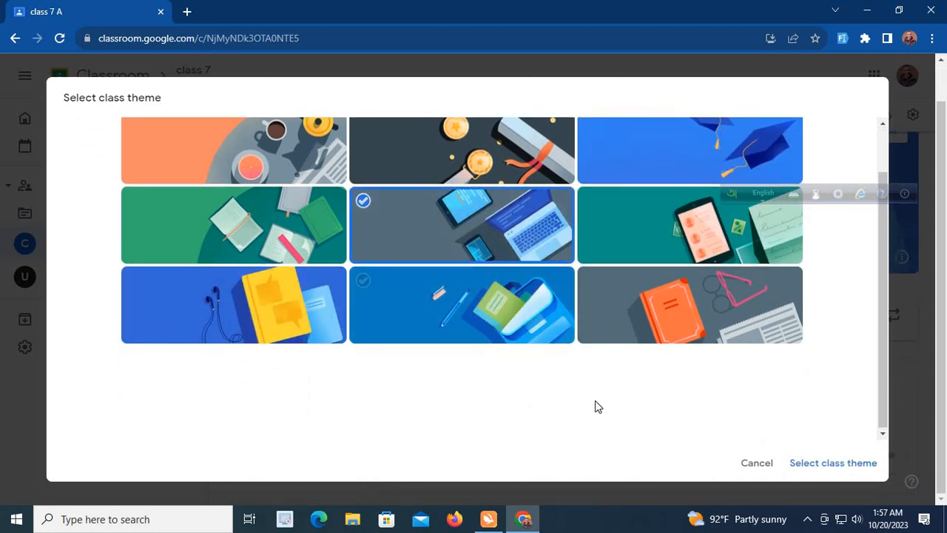
left_click(823, 466)
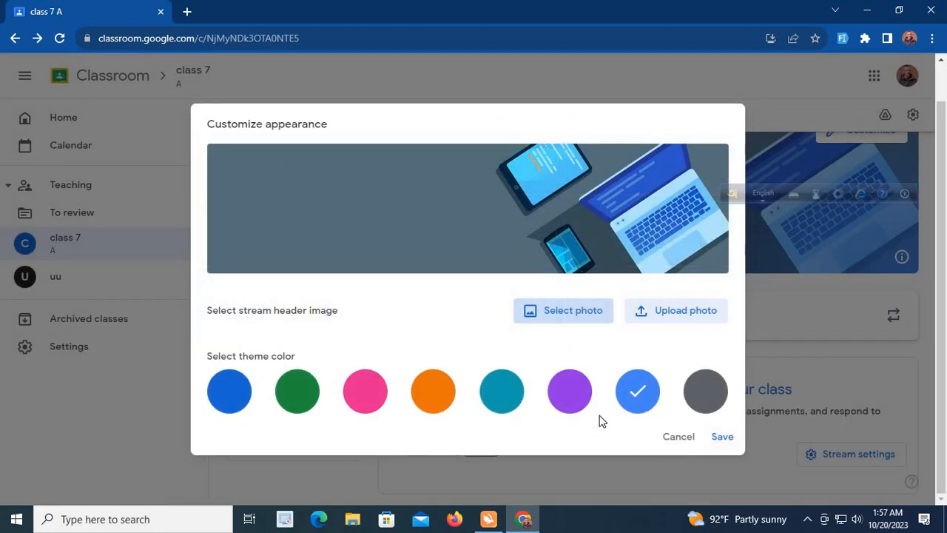
Try to upload "picture 1" from the computer's Pictures folder as the stream header image, and close the upload gallery
left_click(688, 317)
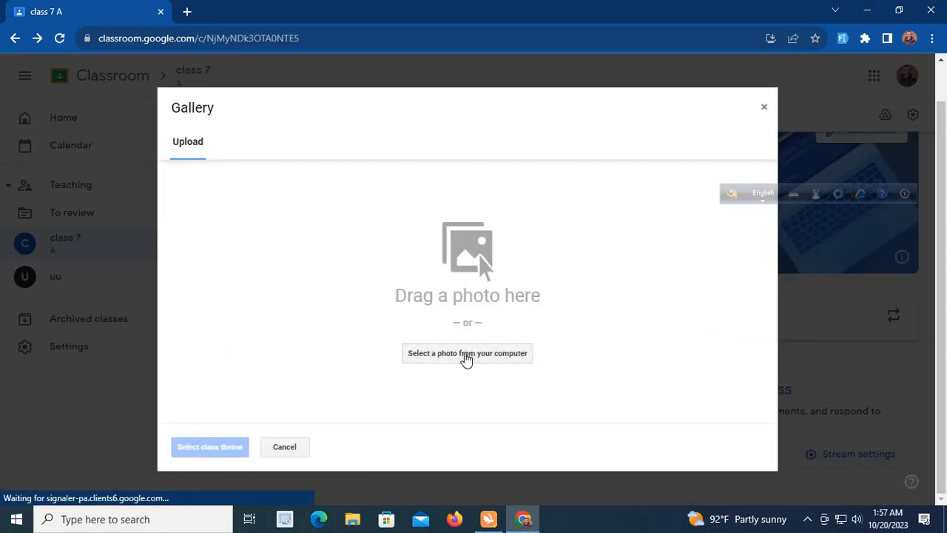
left_click(447, 354)
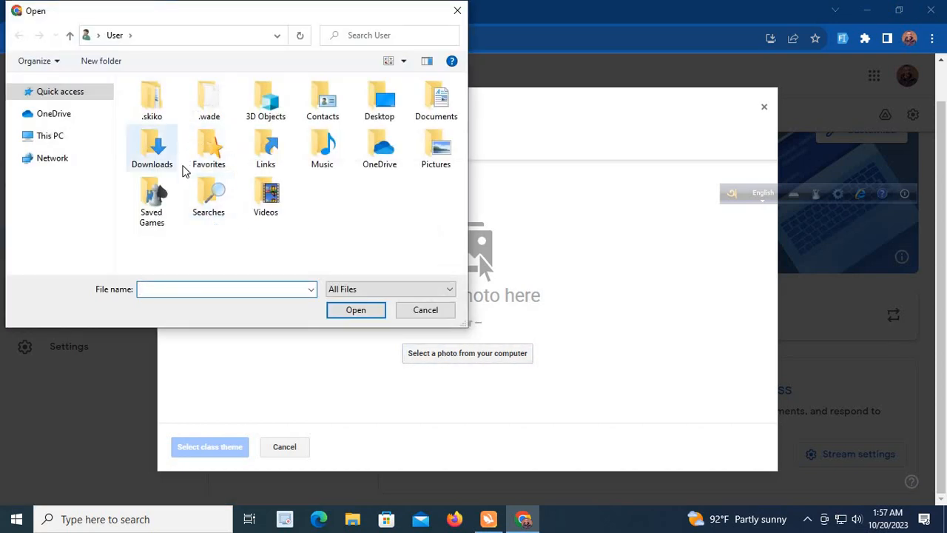
left_click(383, 103)
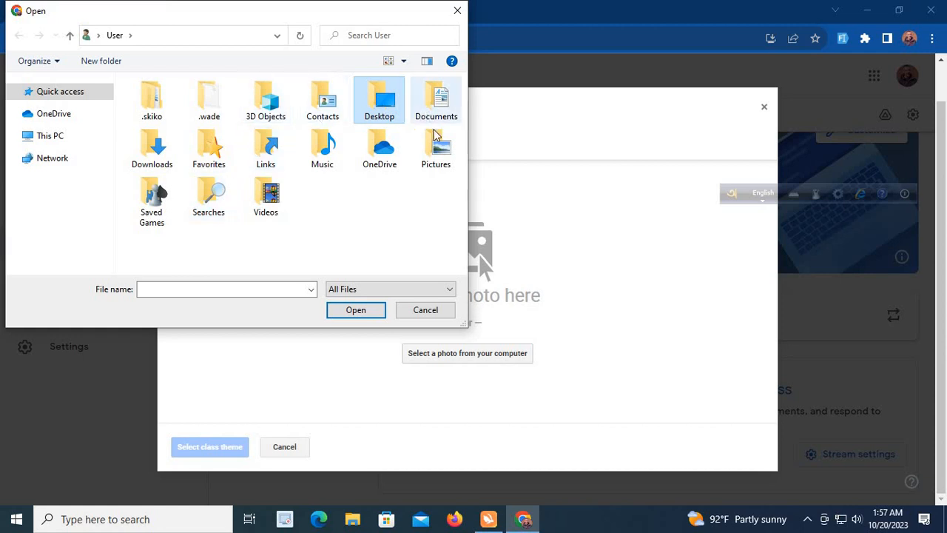
left_click(437, 108)
left_click(436, 160)
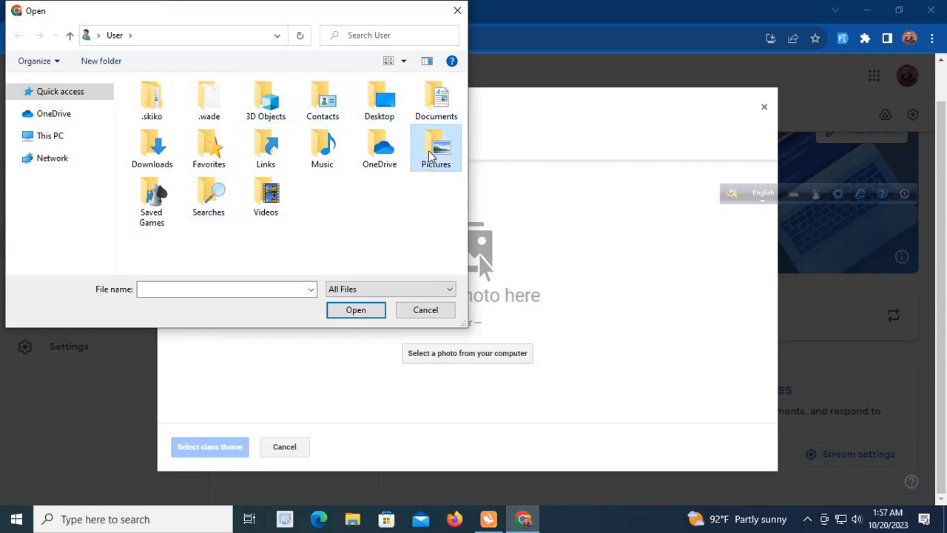
right_click(432, 148)
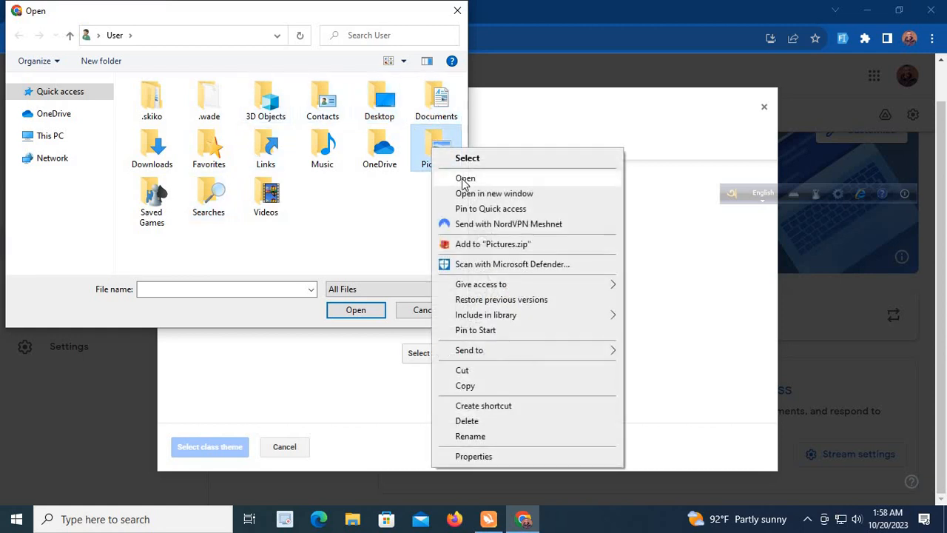
left_click(459, 178)
left_click(344, 132)
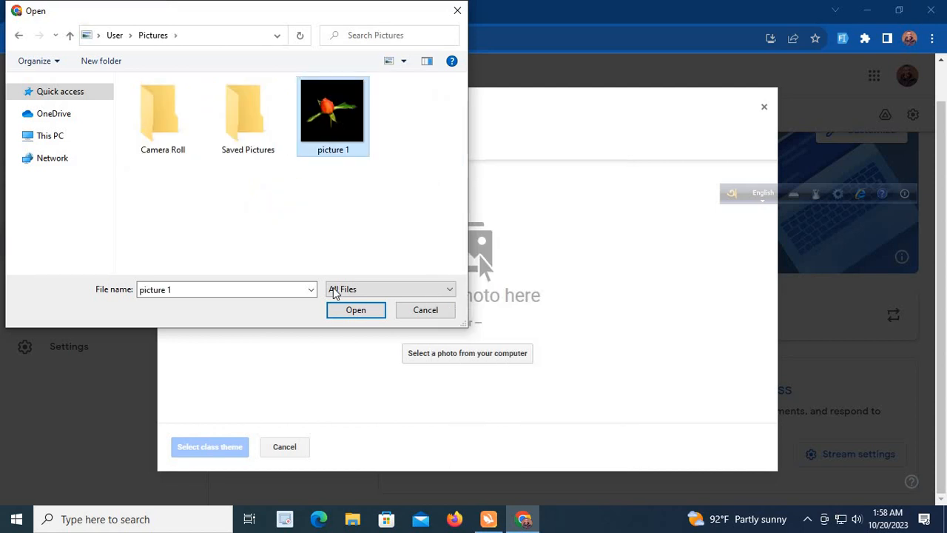
left_click(355, 312)
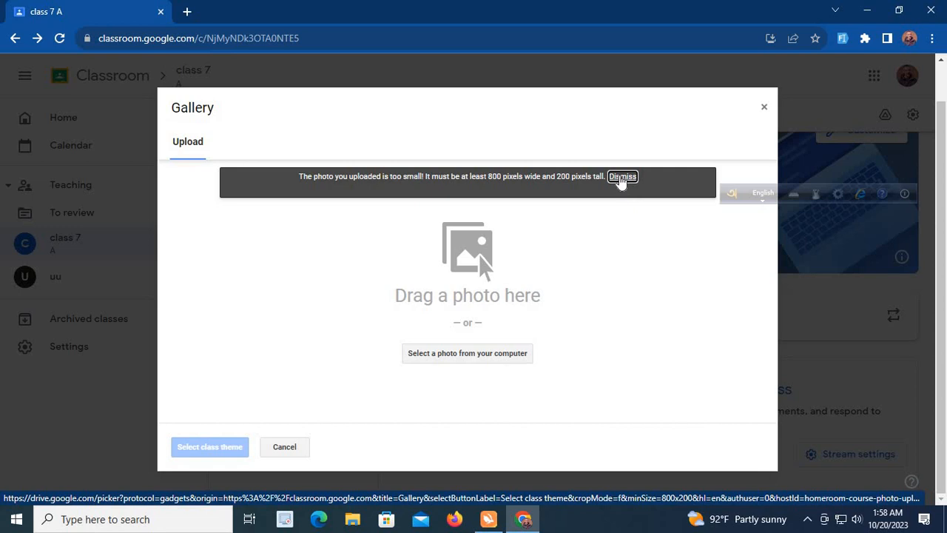
left_click(622, 179)
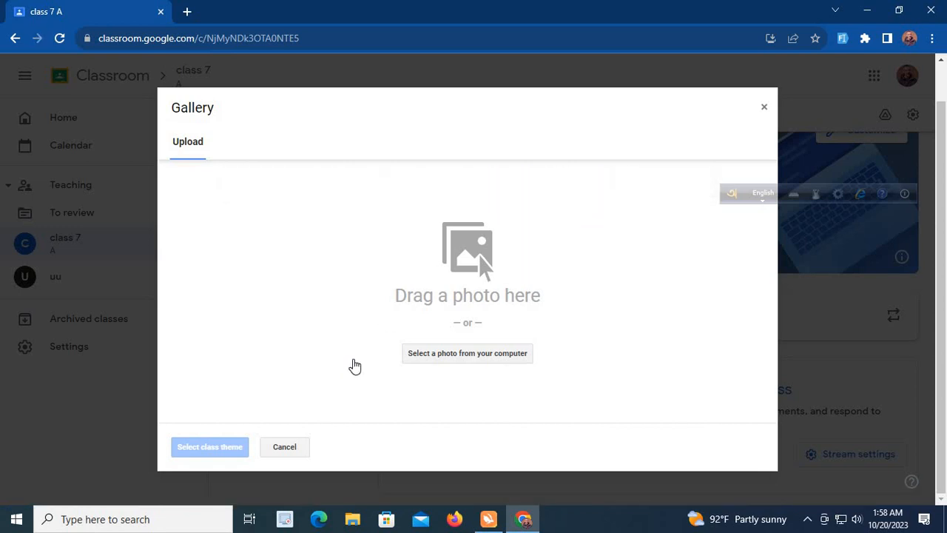
left_click(765, 108)
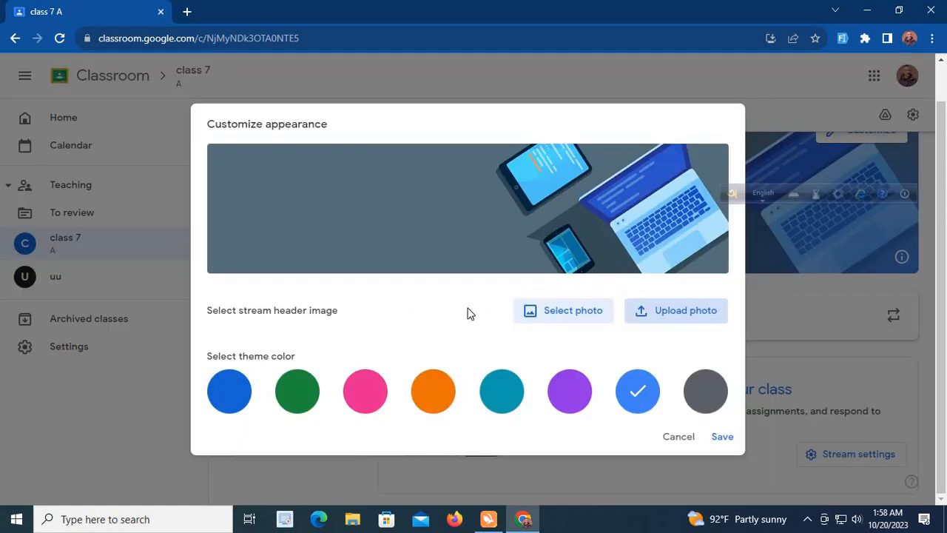
Save the customized appearance of the class
left_click(731, 436)
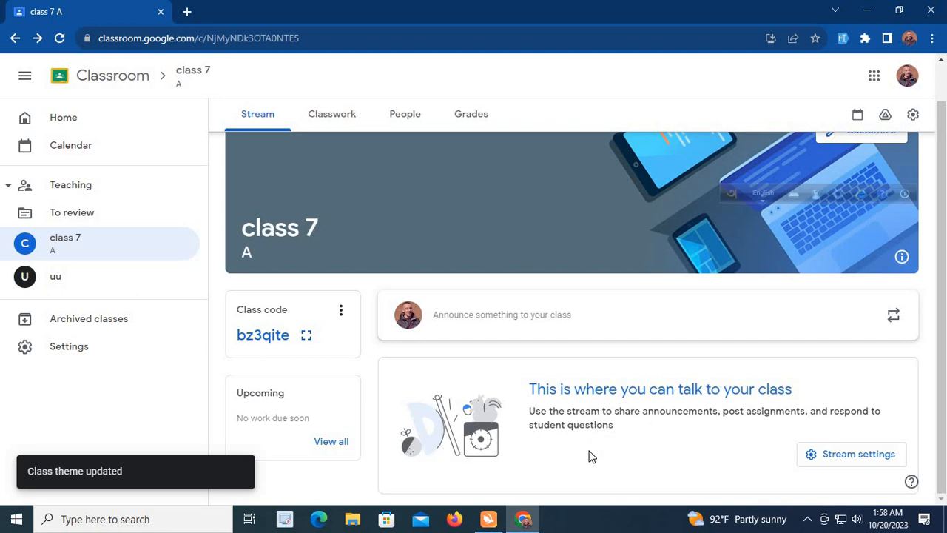
scroll(588, 455, "up", 1)
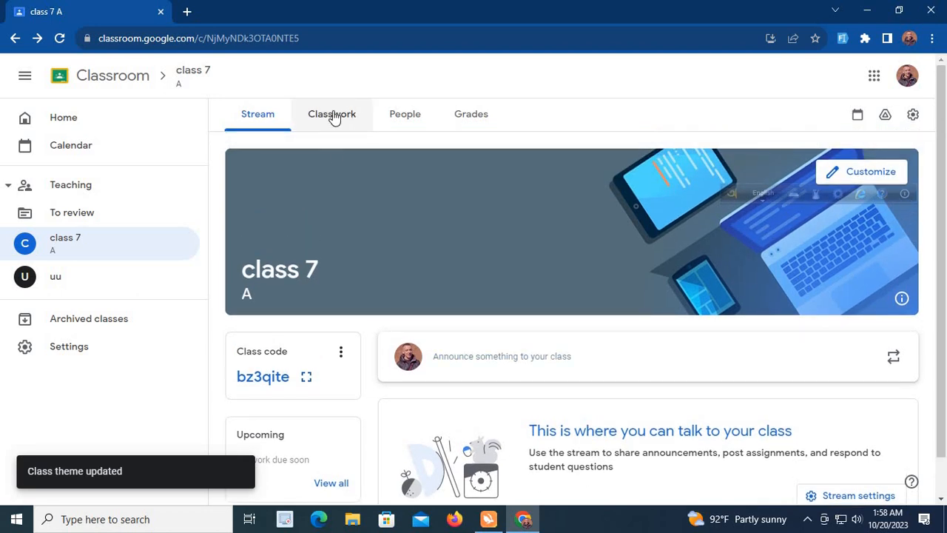
Start creating a new assignment in the classwork of class 7 and dismiss the tip about adding materials
left_click(333, 116)
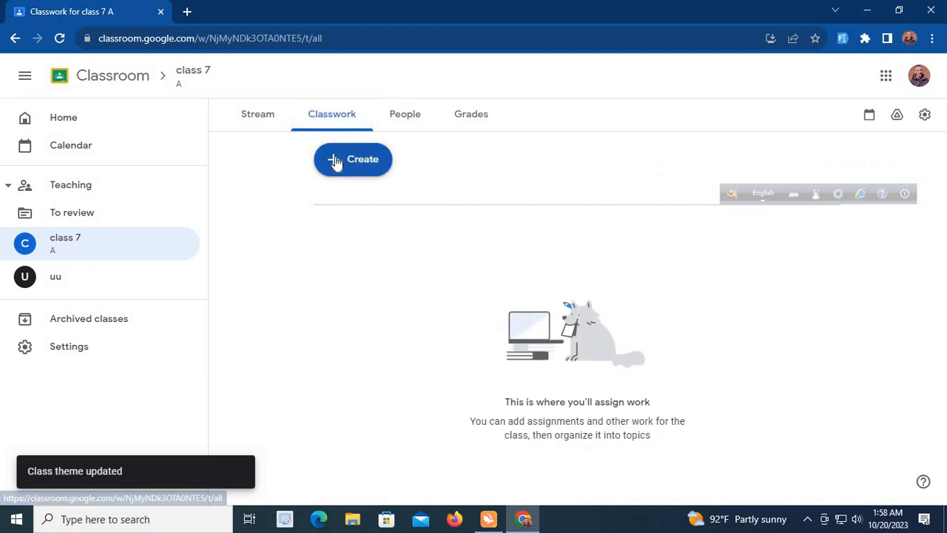
left_click(337, 162)
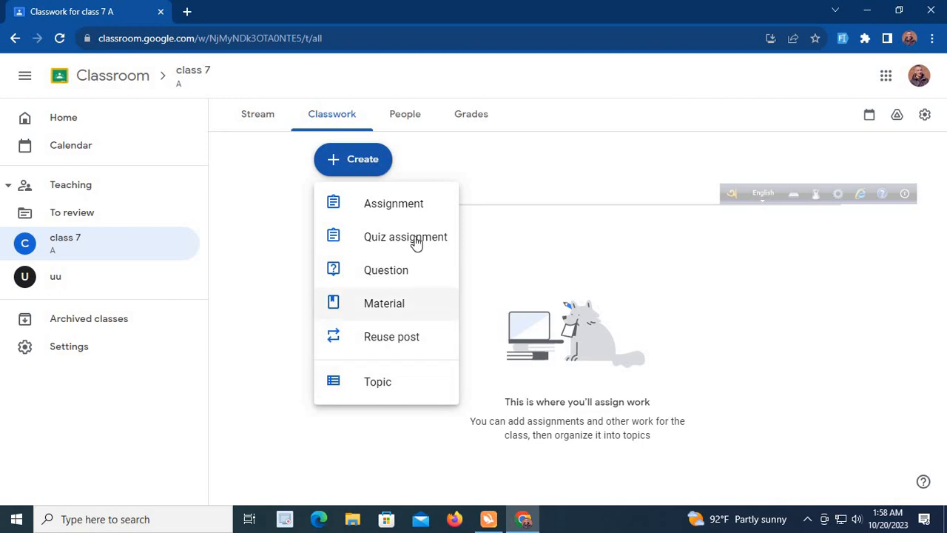
left_click(407, 204)
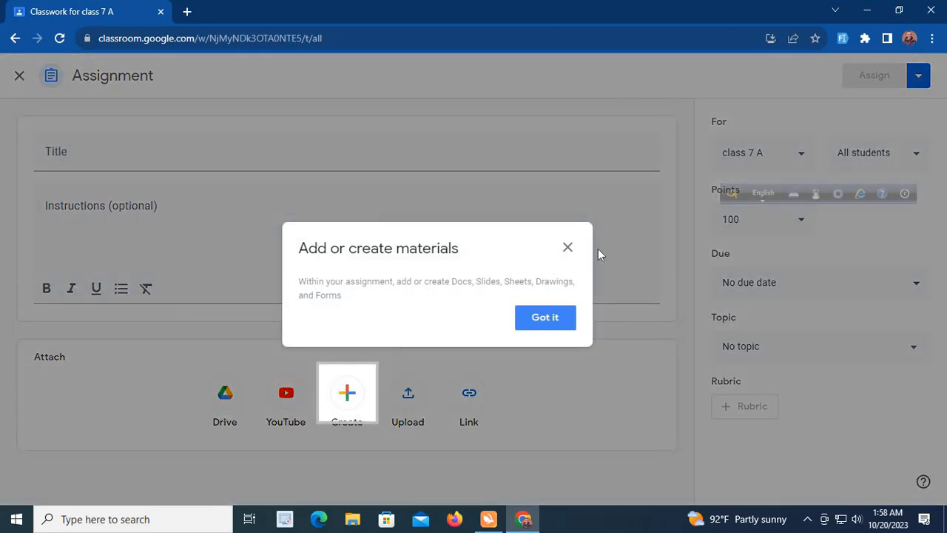
left_click(568, 247)
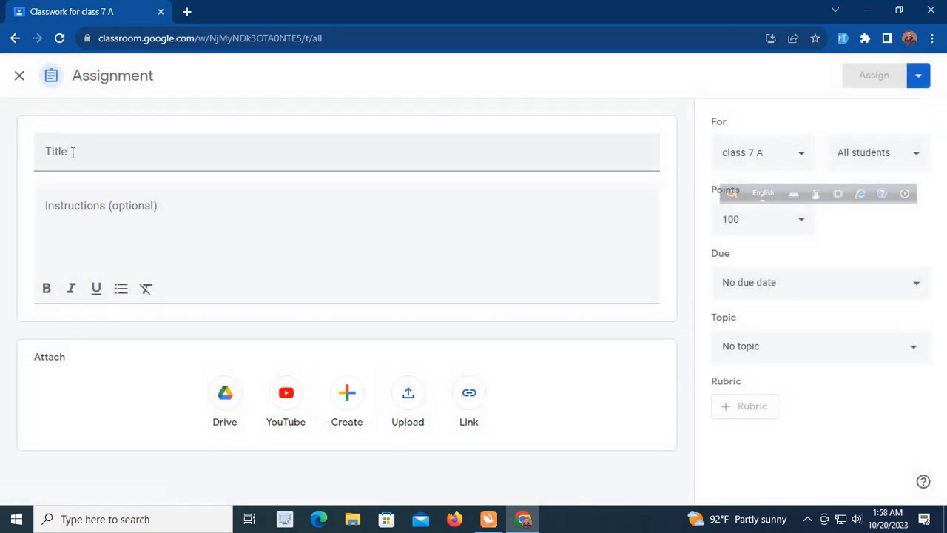
Title the assignment "translation"
left_click(73, 152)
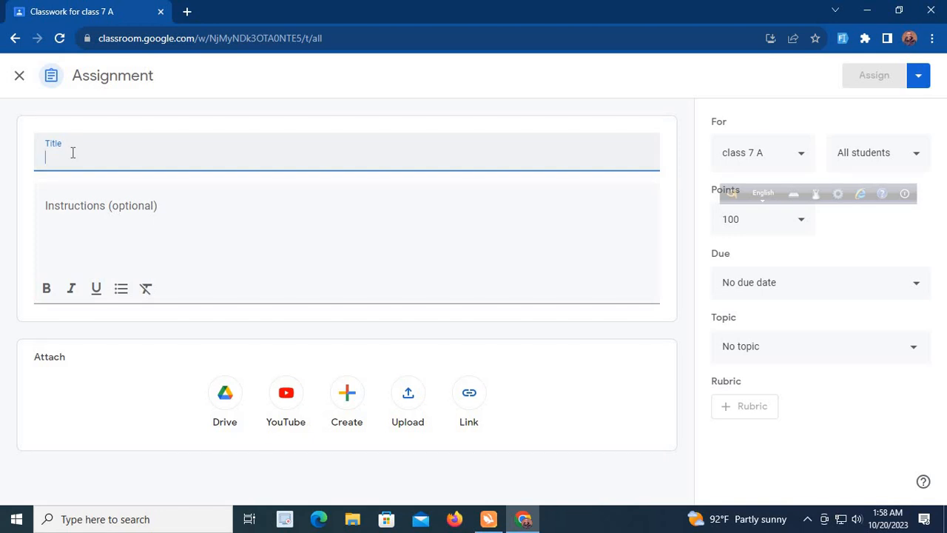
type("t")
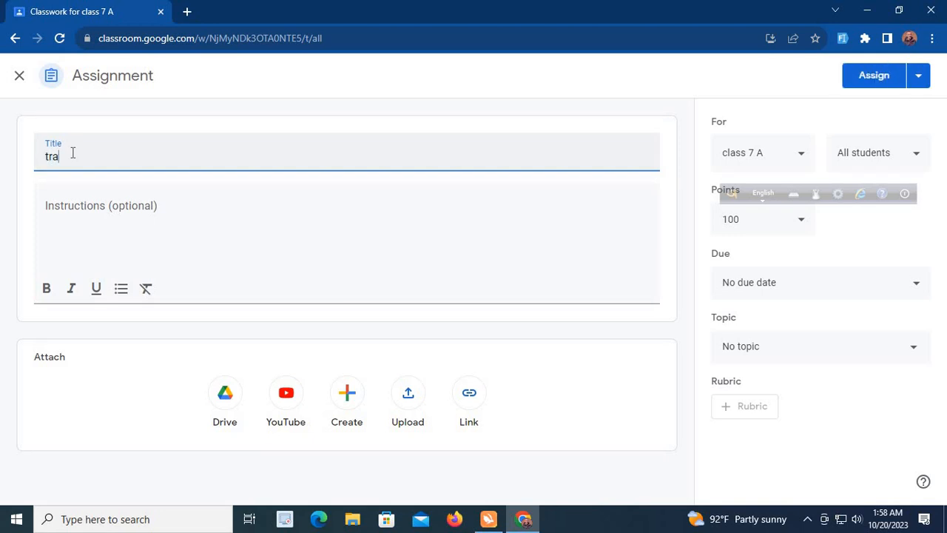
type("ranslation")
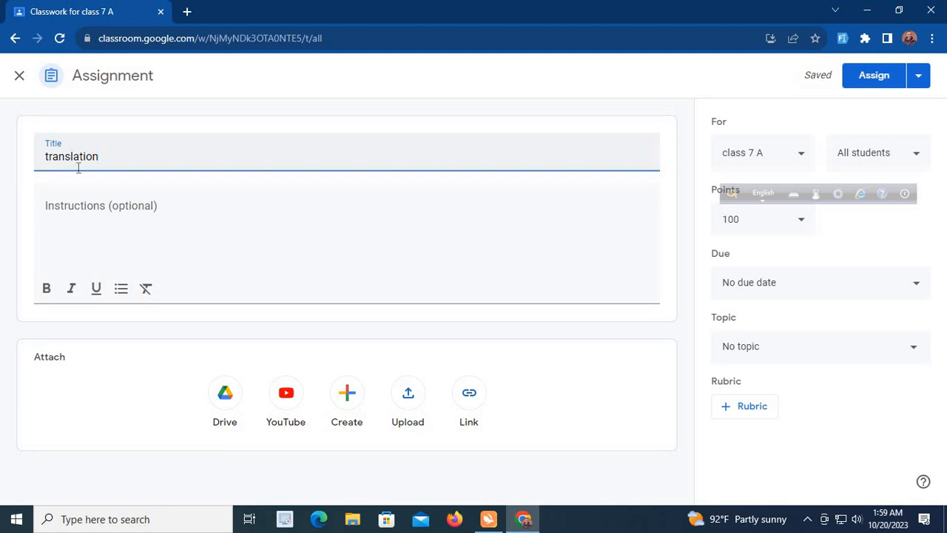
Enter "english into bangla" as the assignment's instructions
left_click(78, 236)
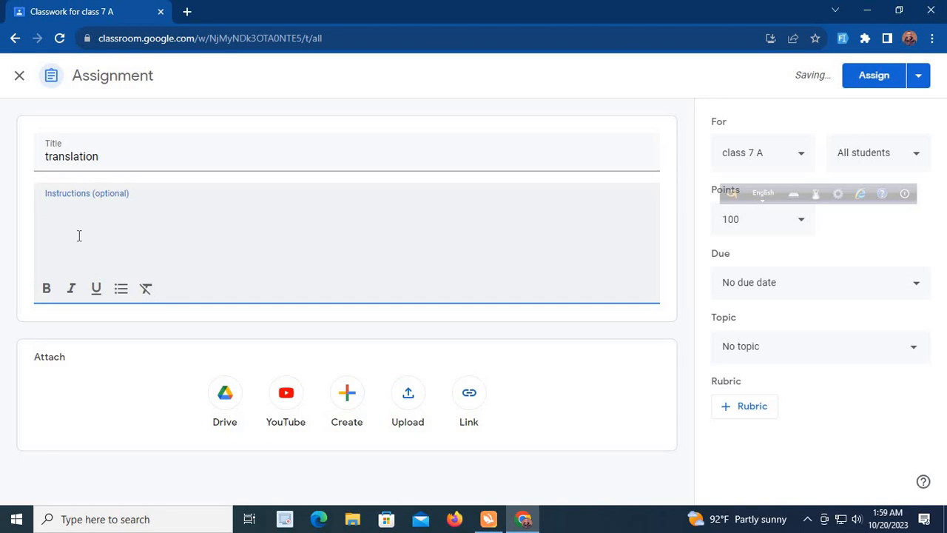
type("english ")
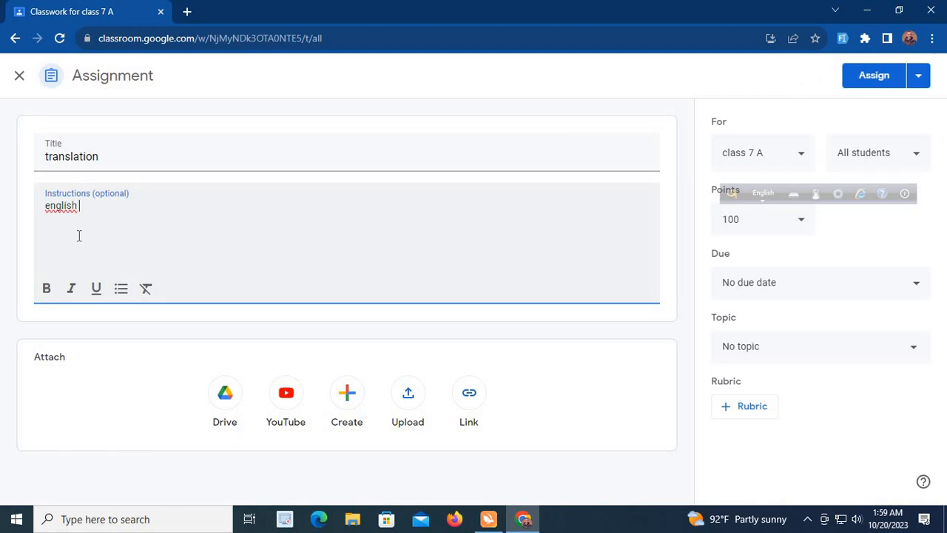
type("into bangla")
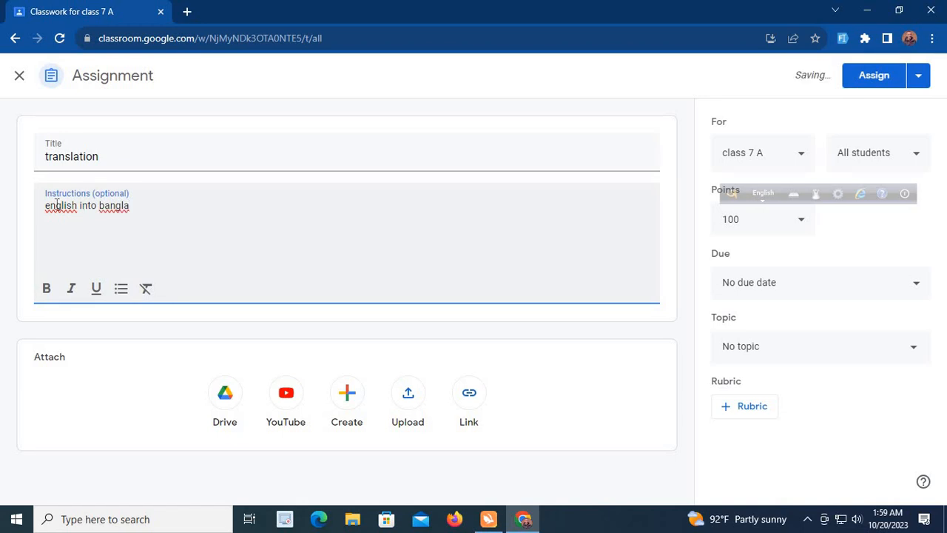
Correct the flagged words in the instructions to "English" and "Bangla" using the spelling suggestions
right_click(58, 205)
left_click(94, 213)
right_click(112, 205)
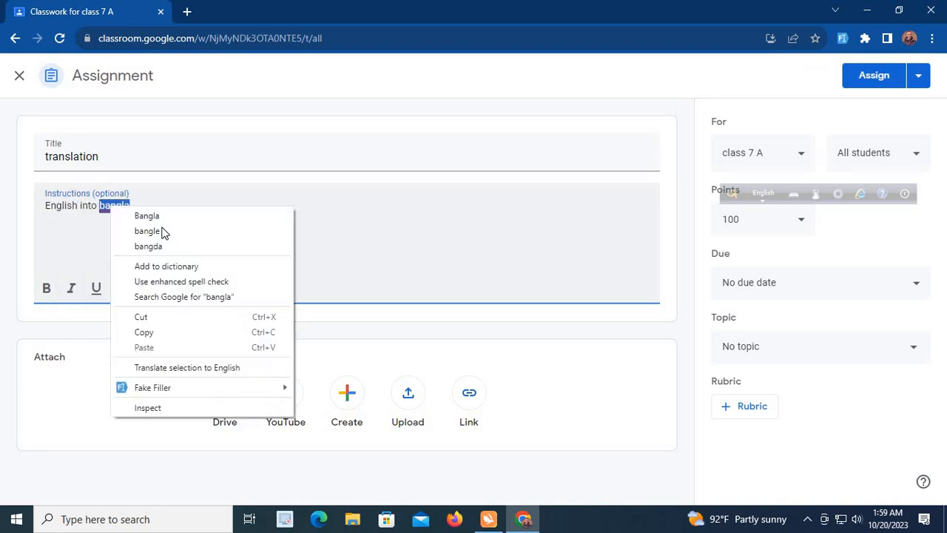
left_click(148, 214)
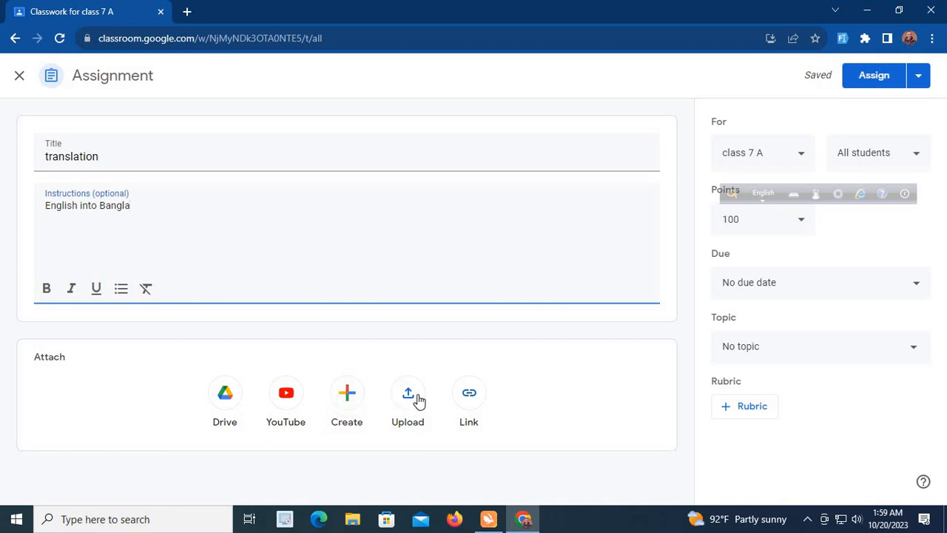
View the assignment's YouTube video and file upload attachment dialogs, closing each without attaching anything
left_click(289, 397)
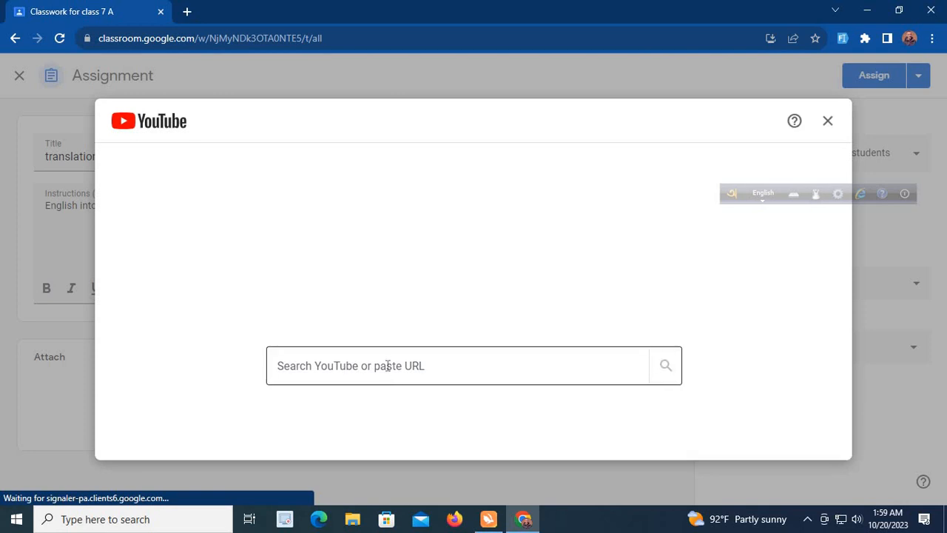
left_click(379, 369)
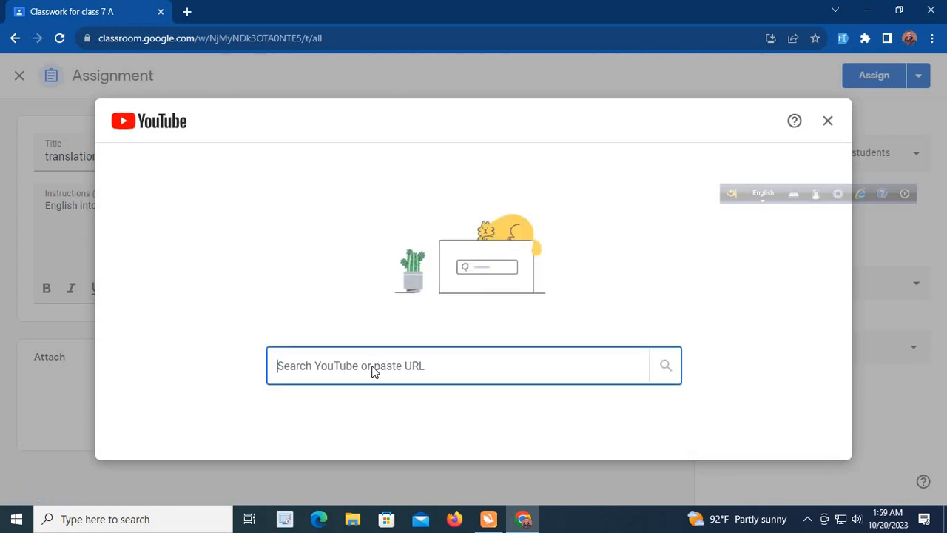
right_click(372, 366)
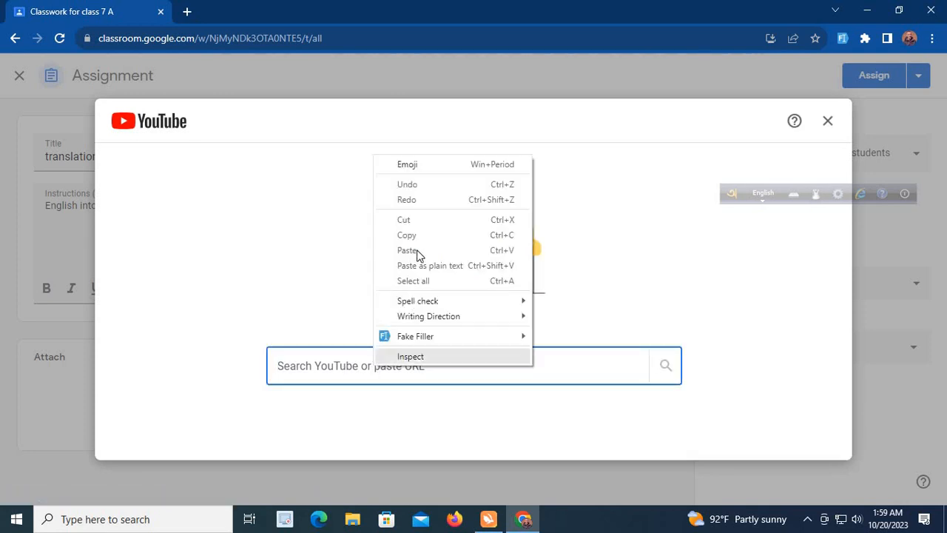
left_click(829, 120)
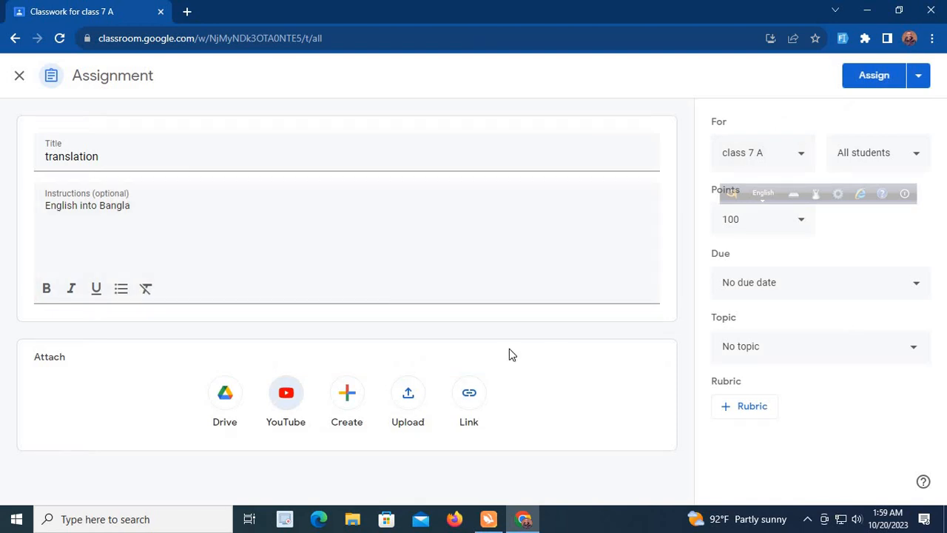
left_click(408, 396)
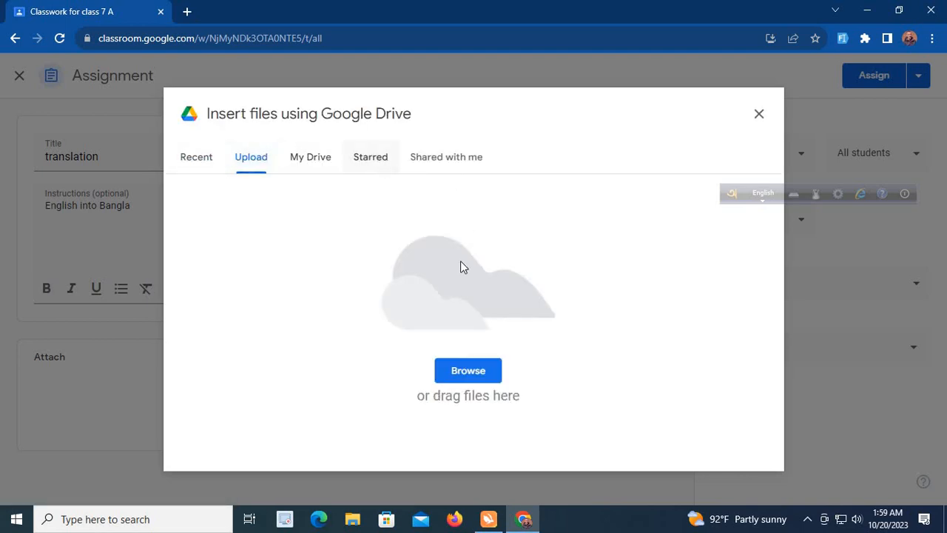
left_click(758, 114)
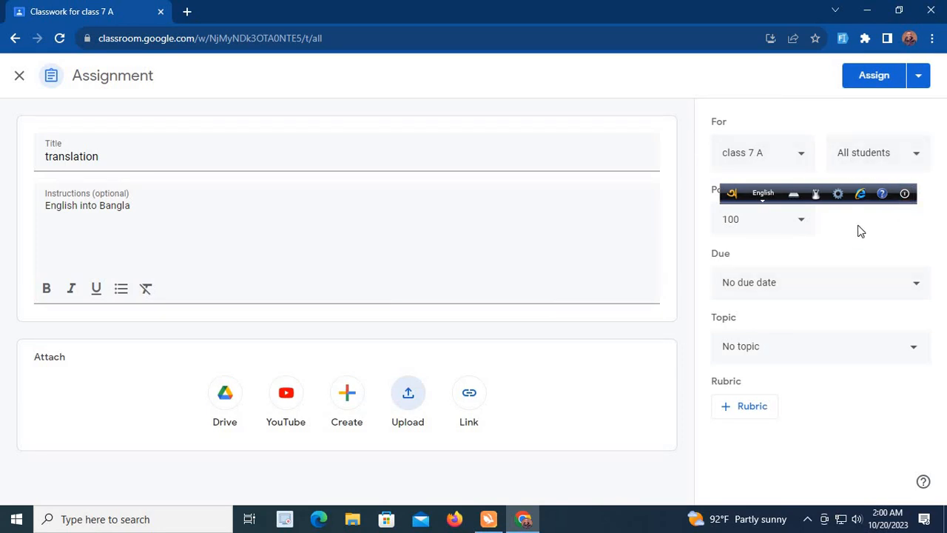
Set the assignment's due date to Oct 24, 2023, leaving the time blank
left_click(918, 287)
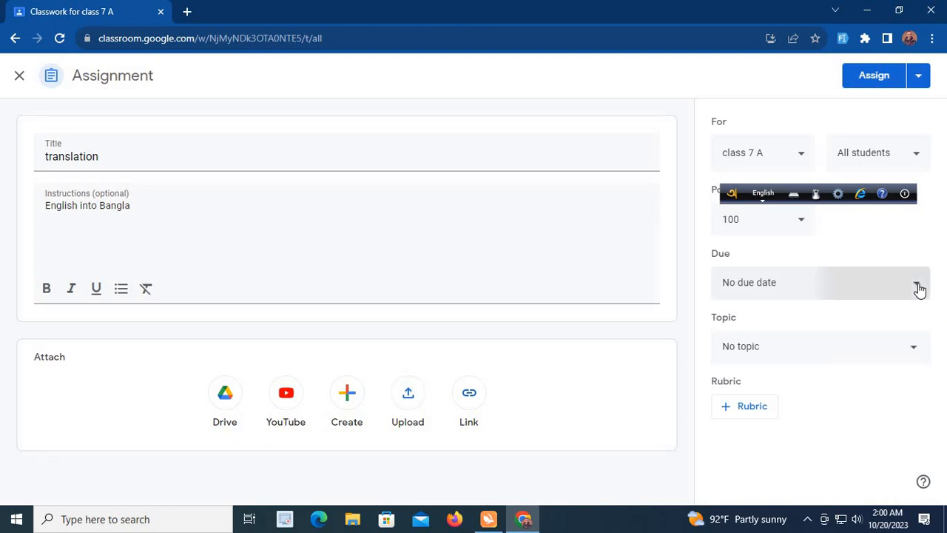
left_click(858, 343)
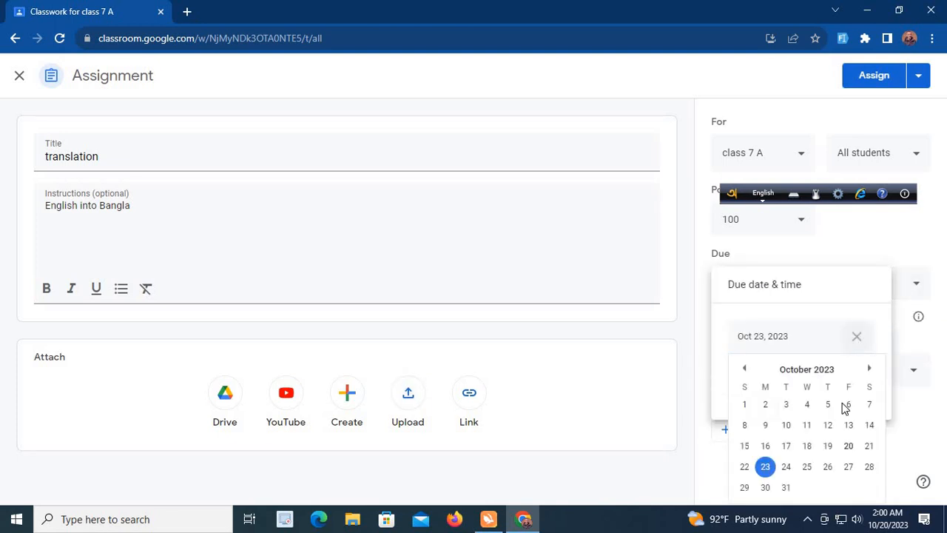
left_click(785, 467)
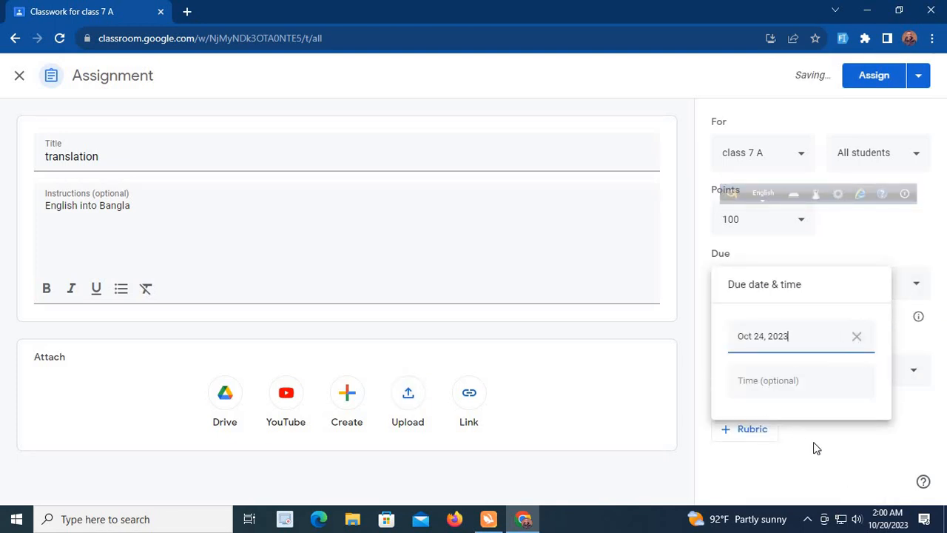
left_click(816, 449)
View the assignment's topic, points and student selection options without entering a topic or changing the points or students
left_click(916, 374)
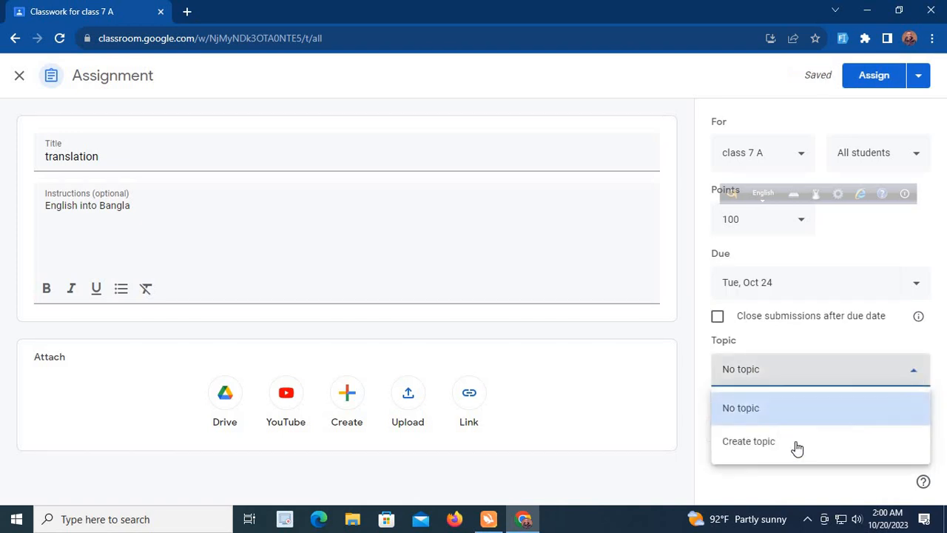
left_click(773, 459)
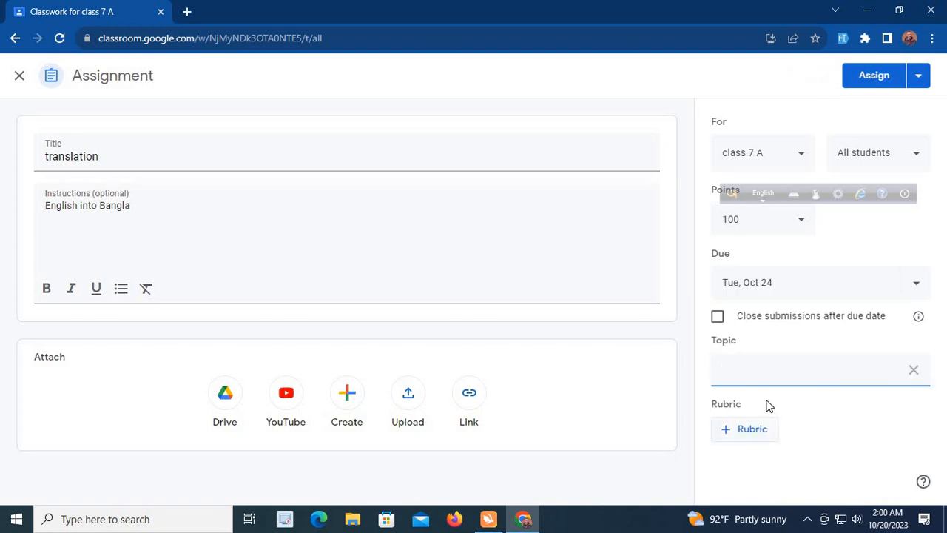
left_click(803, 223)
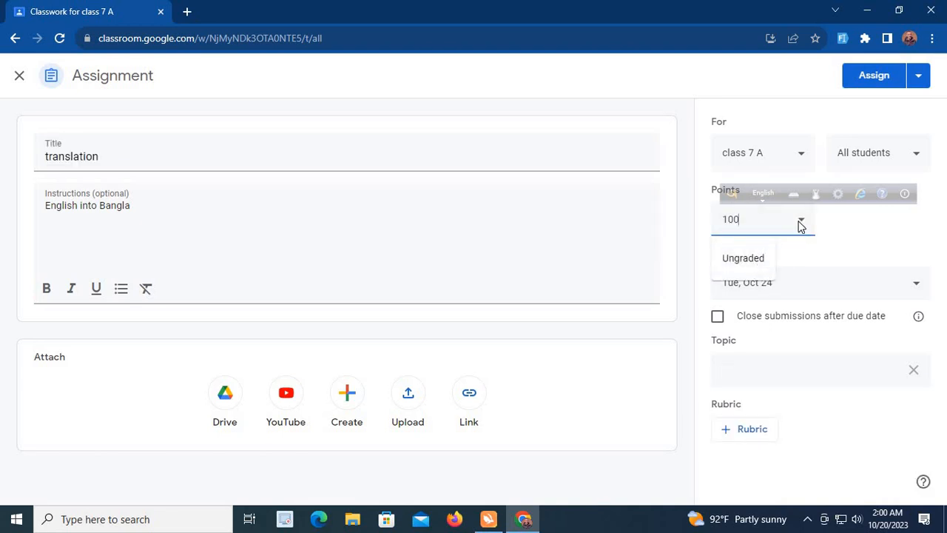
left_click(866, 258)
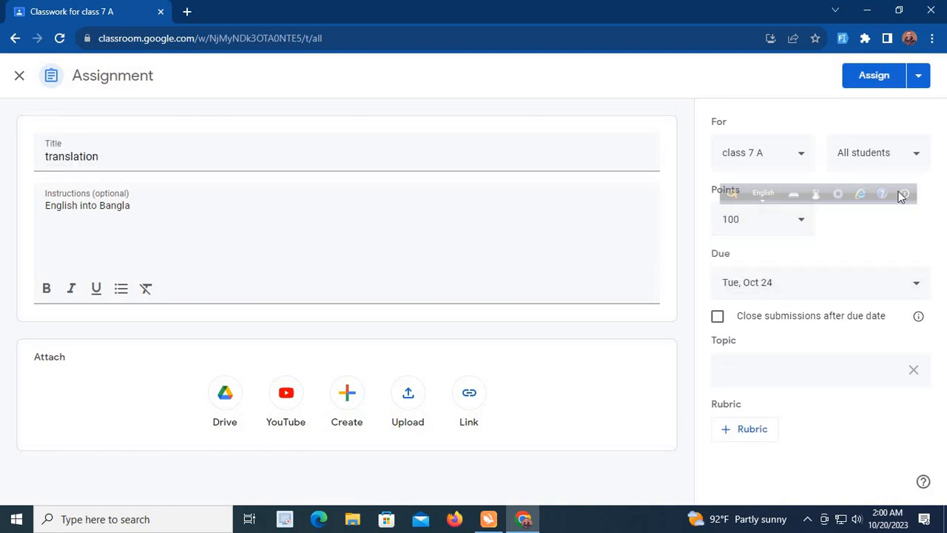
left_click(916, 157)
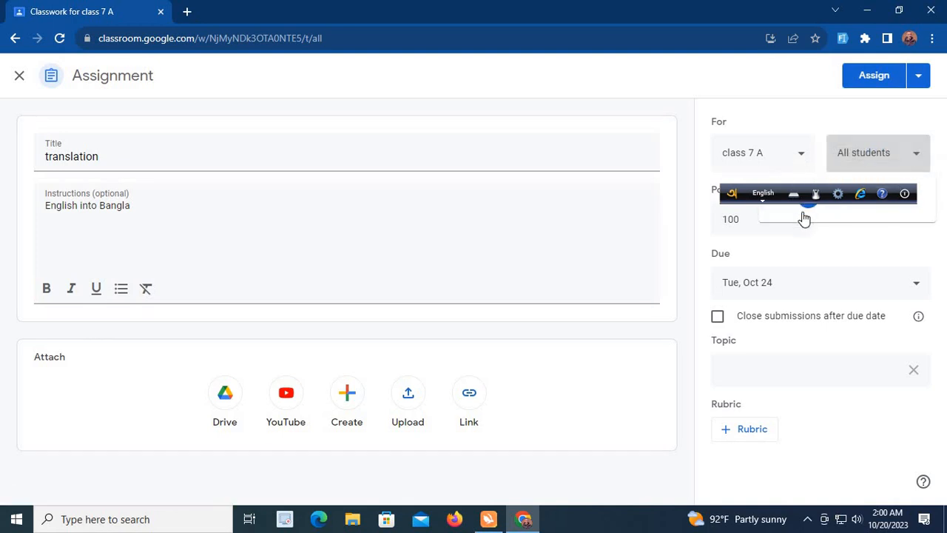
left_click(826, 292)
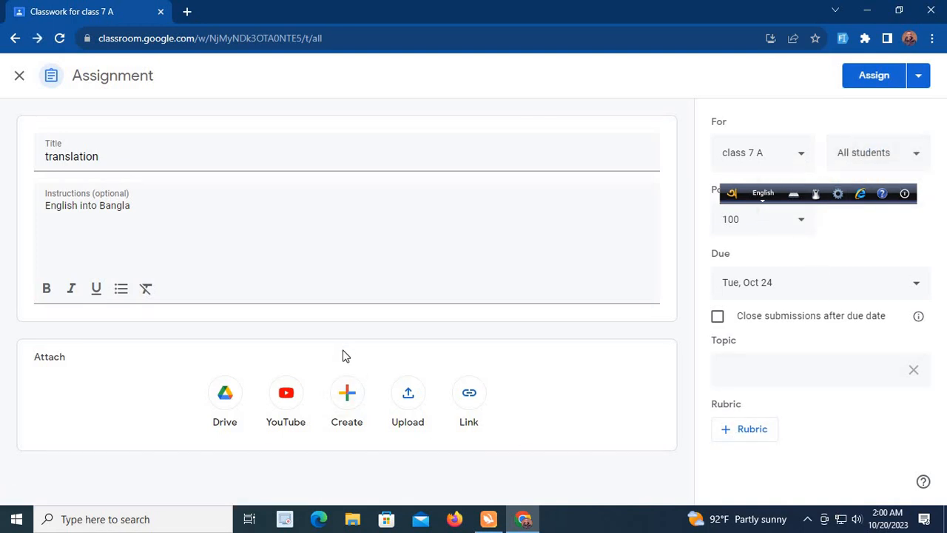
Assign the "translation" assignment to the class, dismiss the topic tip, and expand the posted assignment's details
left_click(876, 76)
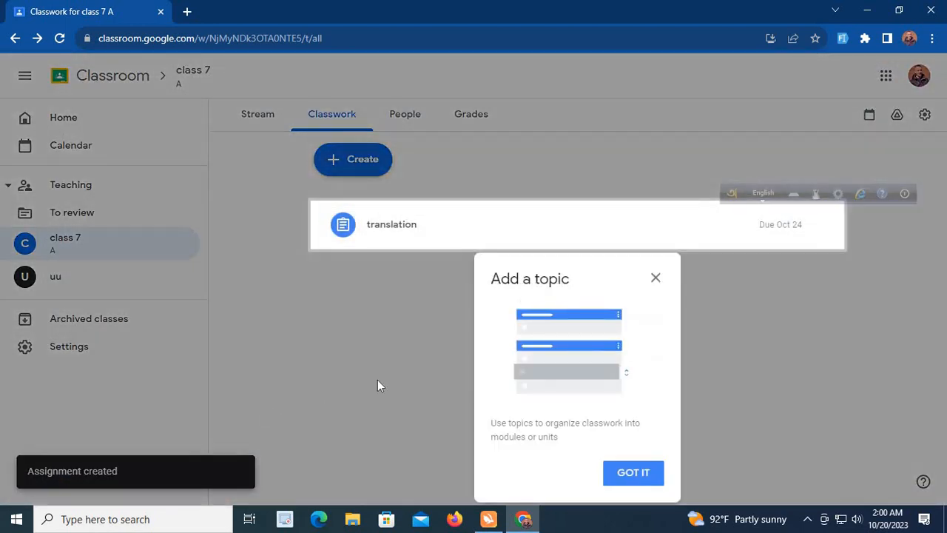
left_click(656, 278)
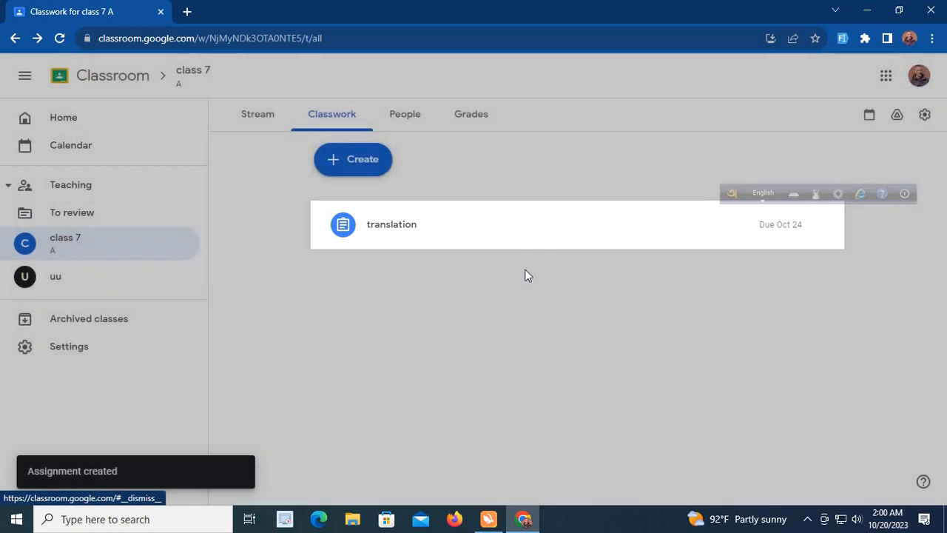
left_click(345, 231)
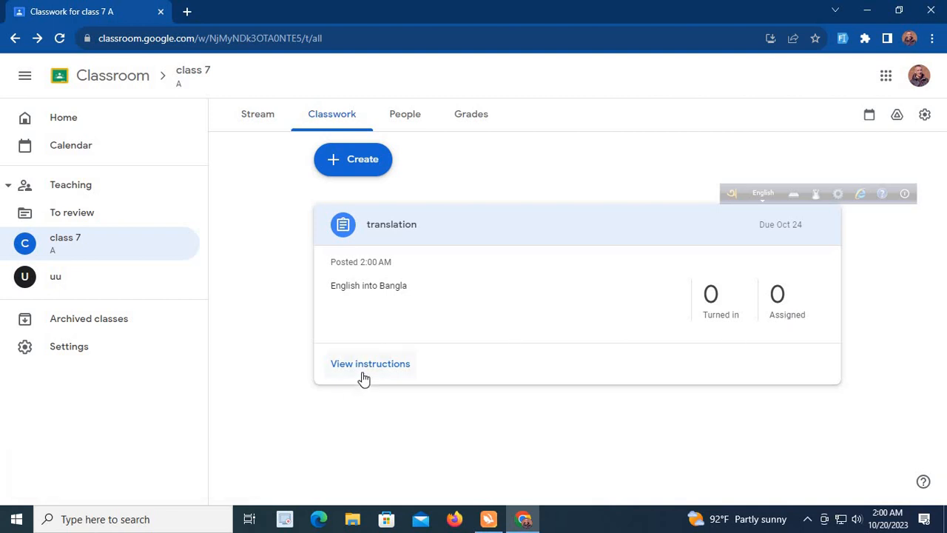
View the class's teacher and student invitation dialogs, closing each without inviting anyone
left_click(409, 113)
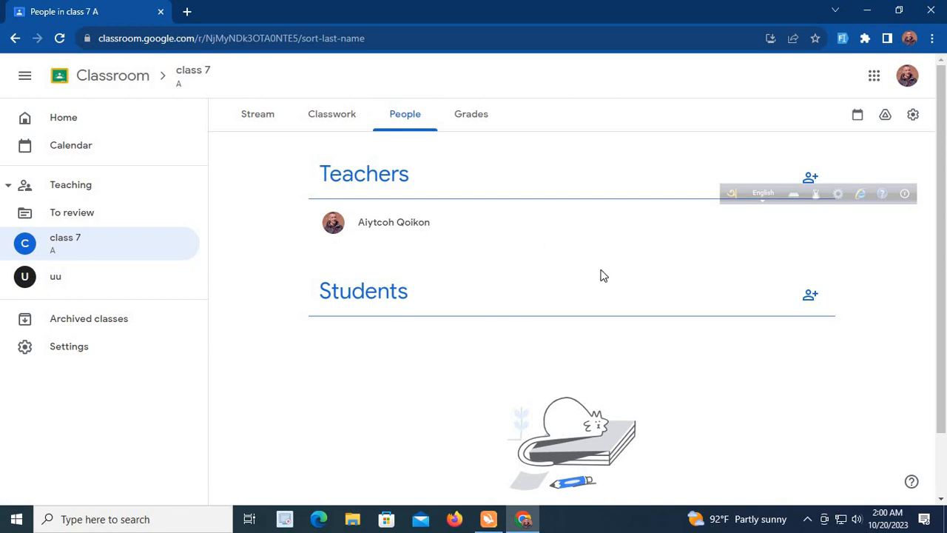
left_click(811, 178)
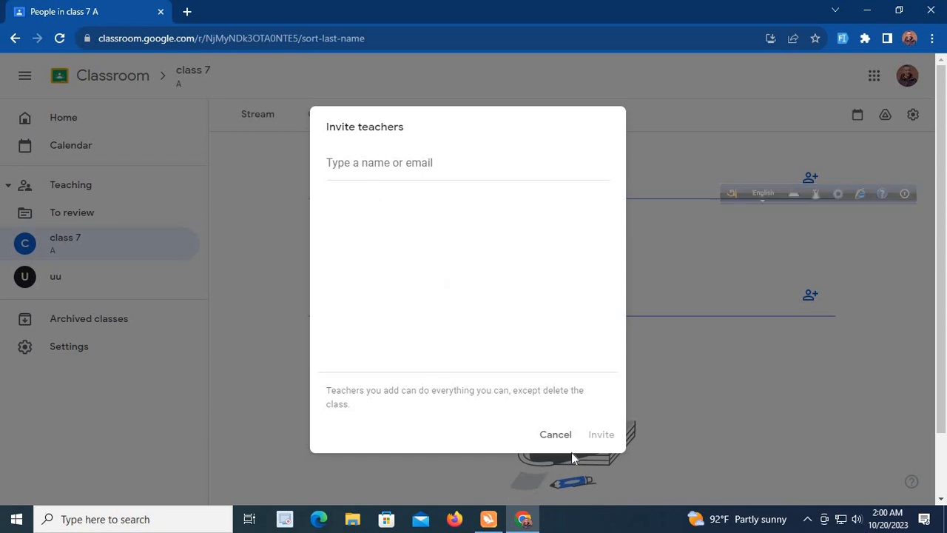
left_click(555, 434)
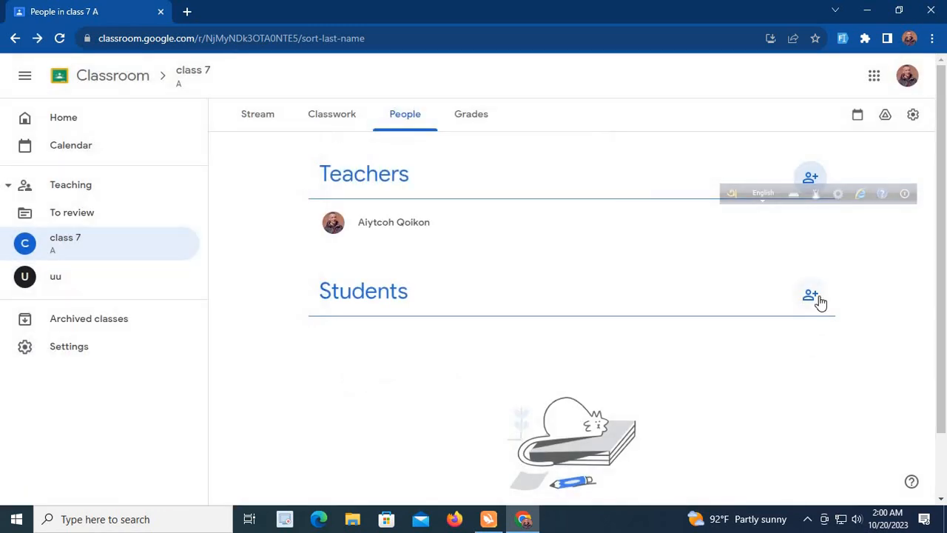
left_click(814, 297)
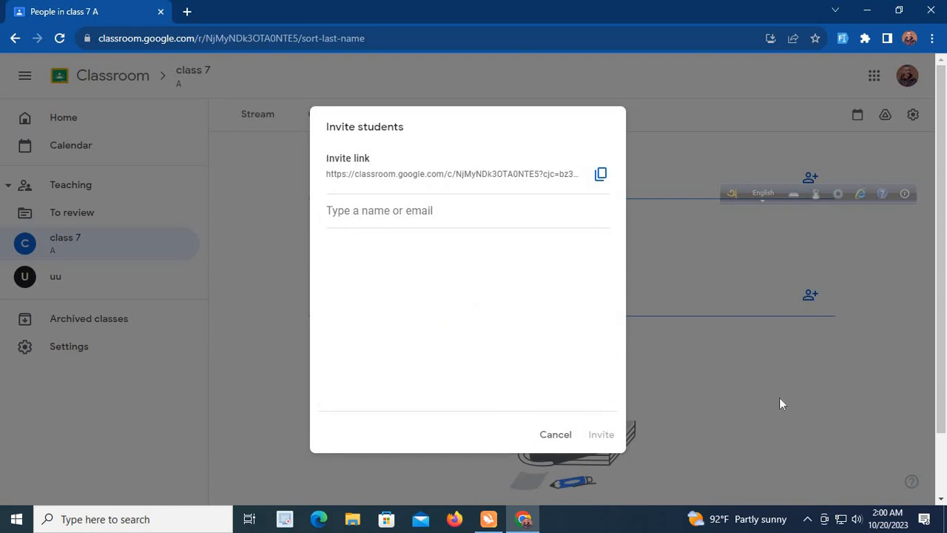
left_click(556, 436)
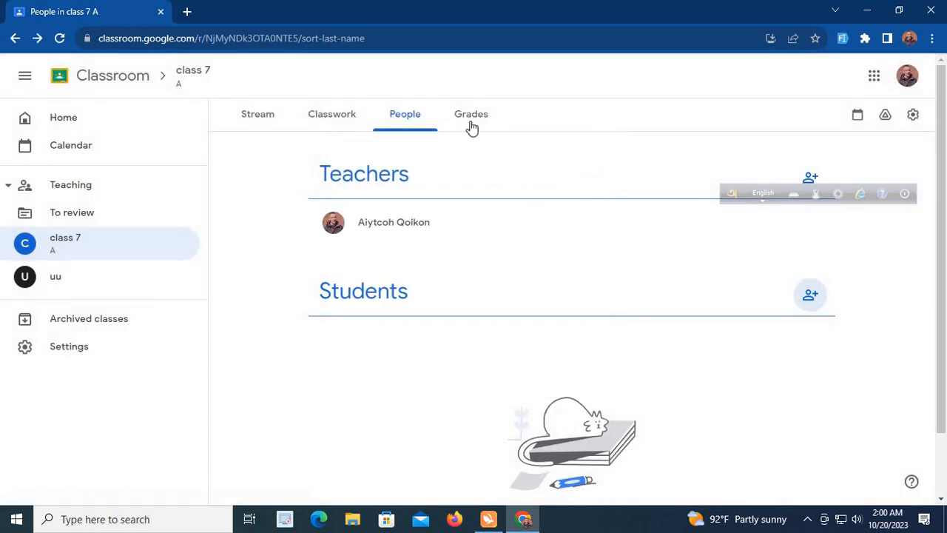
Copy the student invite link from the class's Grades page, dismissing the grading tip and closing the invitation dialog
left_click(474, 122)
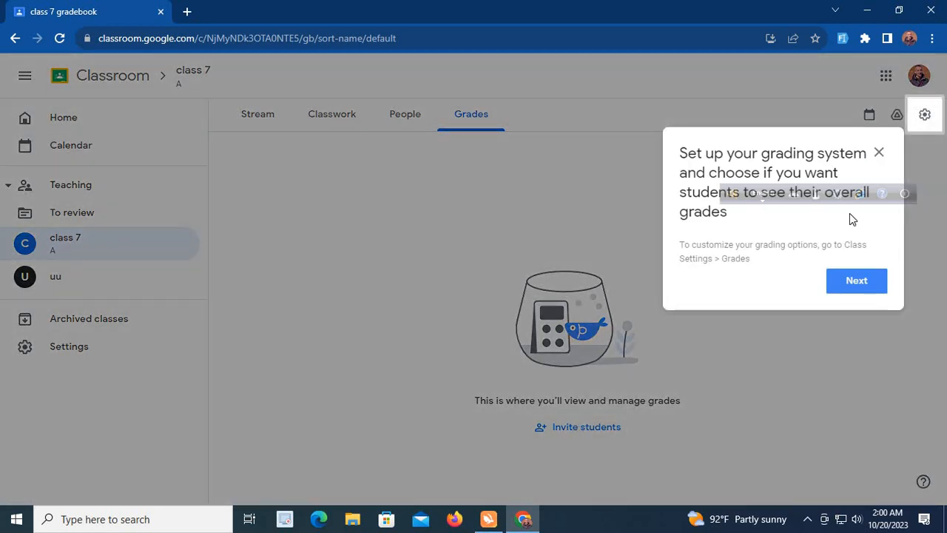
left_click(878, 152)
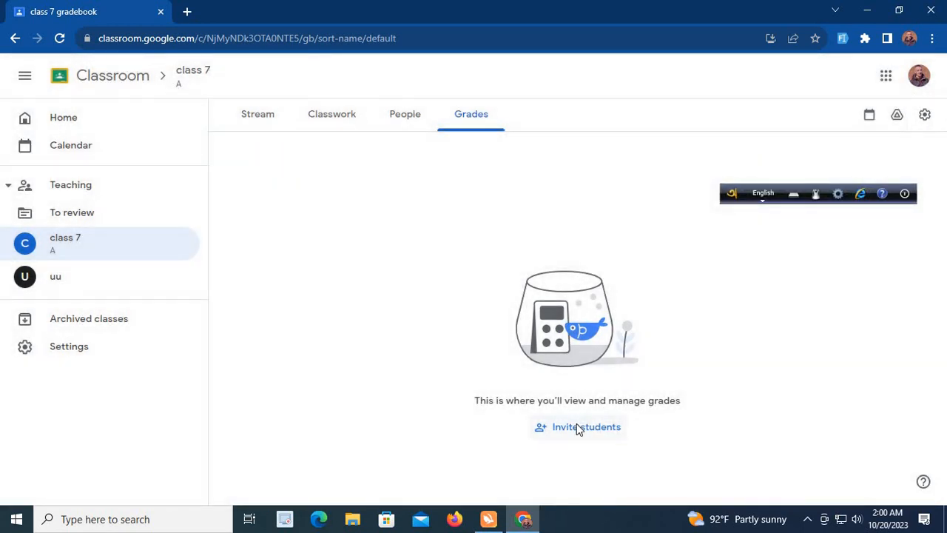
left_click(579, 428)
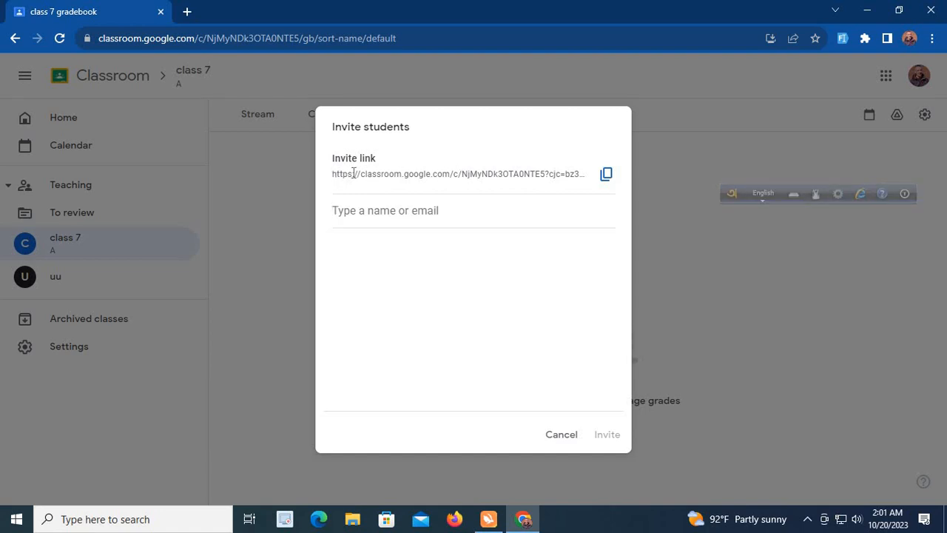
left_click_drag(353, 173, 604, 184)
left_click(606, 174)
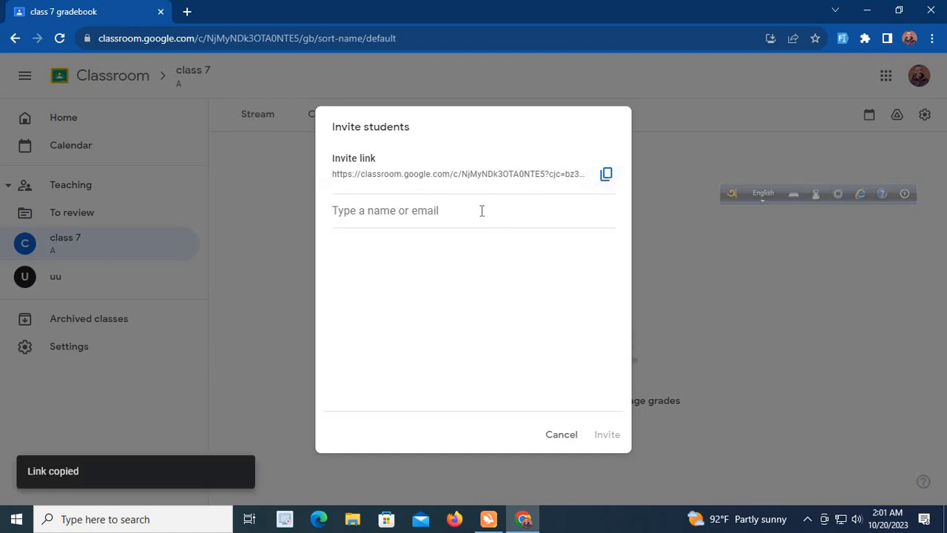
left_click(561, 437)
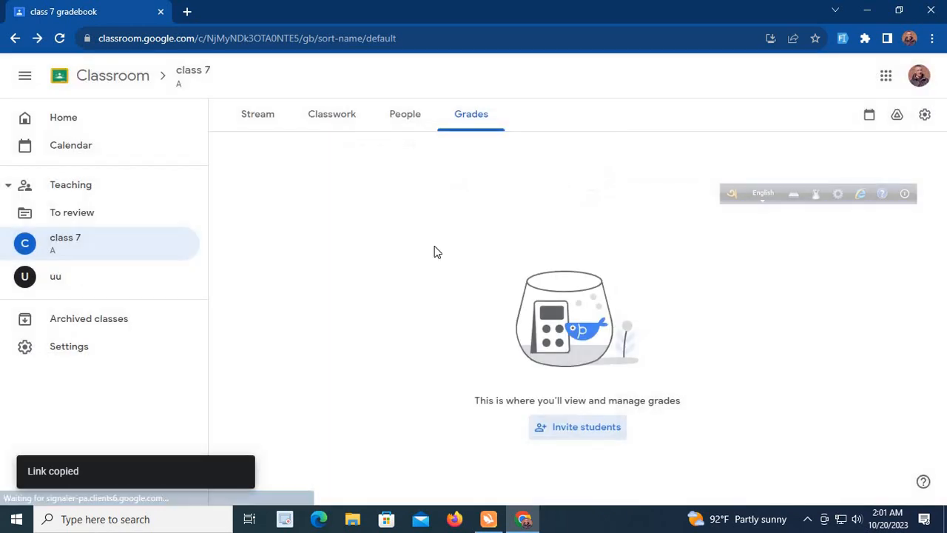